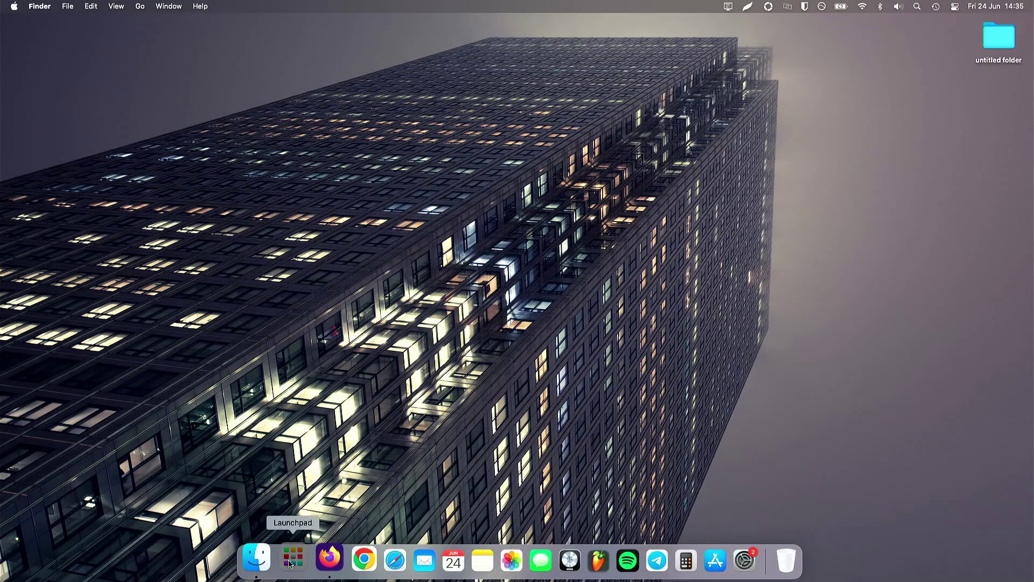
- Launch Minecraft from Launchpad's Games folder to open the Minecraft Launcher
click(291, 560)
click(519, 264)
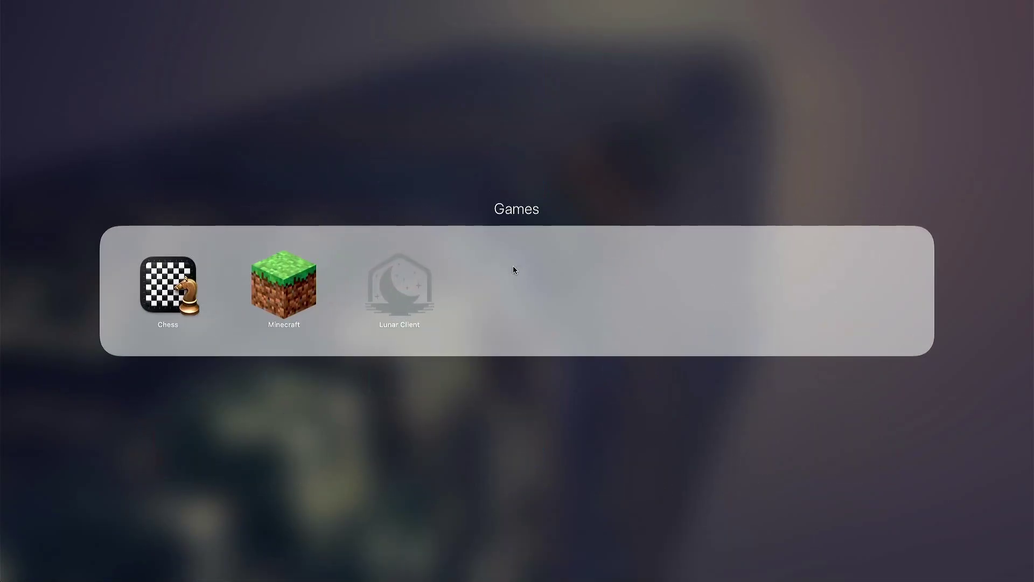
click(285, 288)
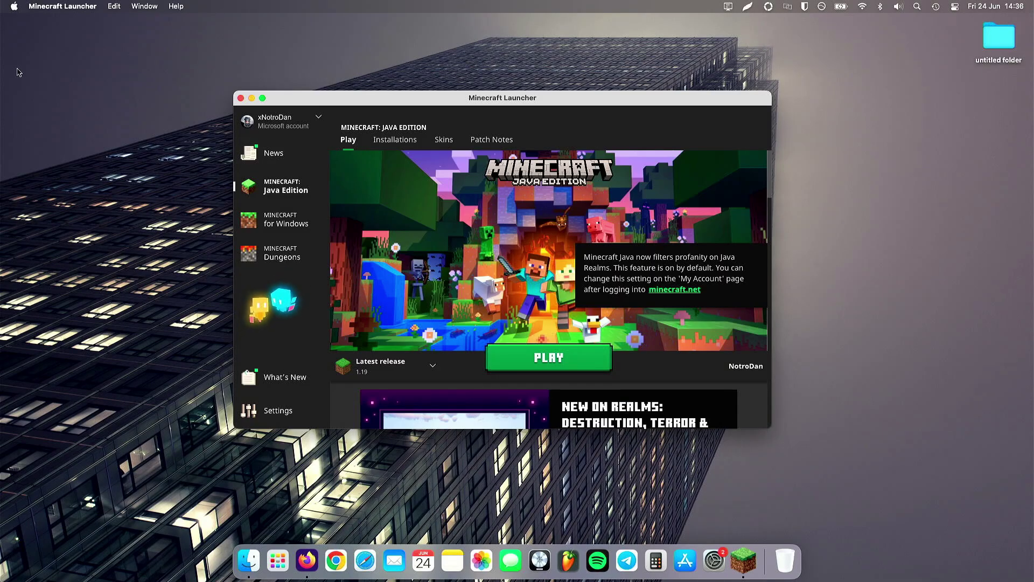
click(14, 6)
- Check About This Mac's overview and storage to confirm an M1 MacBook Air with 8 GB
click(38, 19)
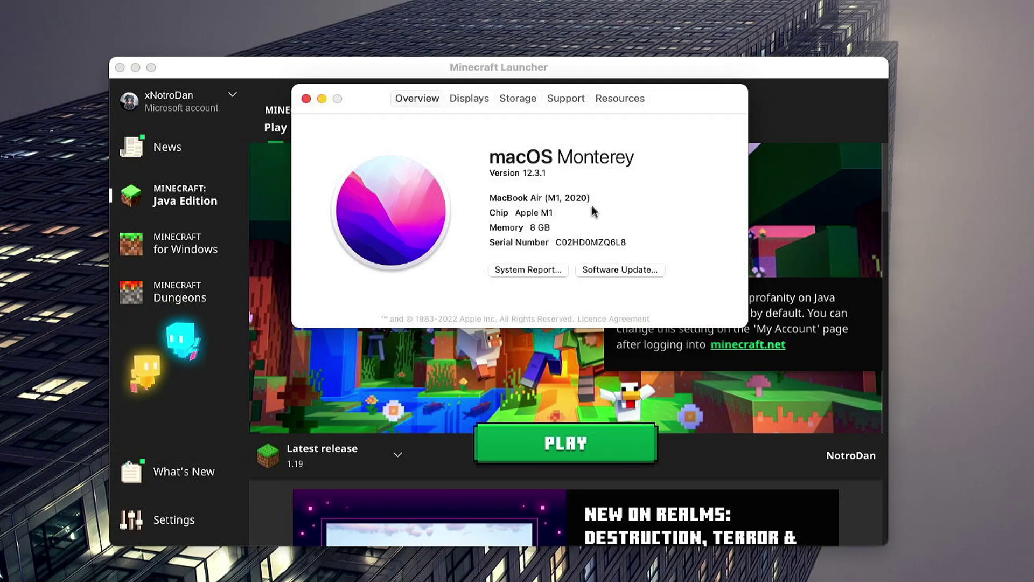
click(518, 98)
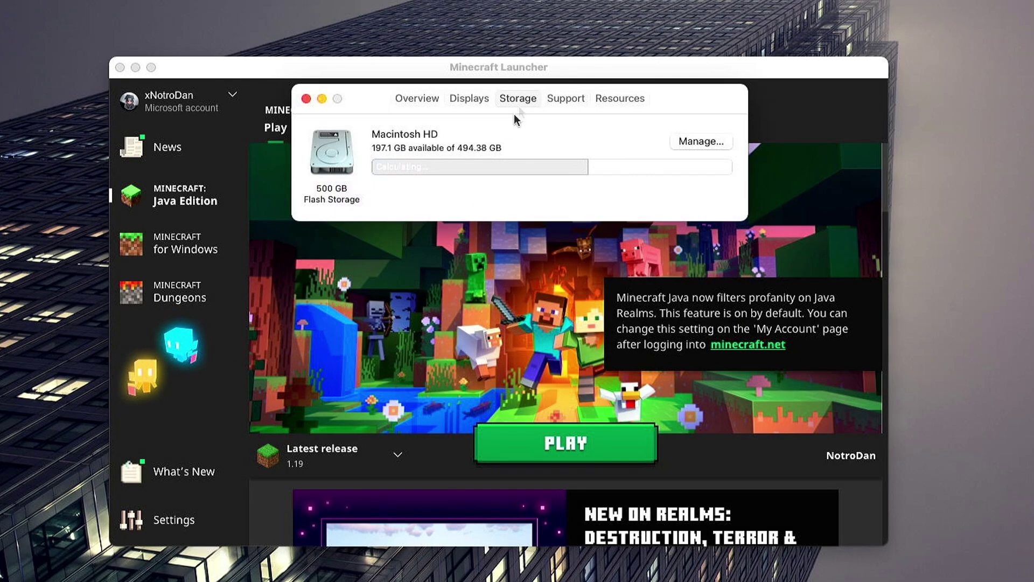
click(406, 98)
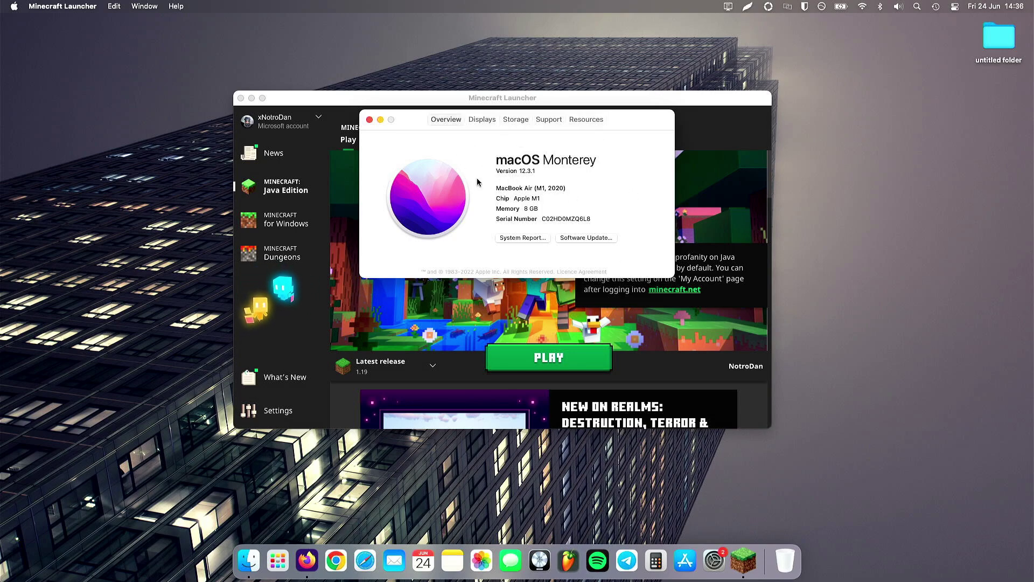
- Bring the Minecraft Launcher back to the front and start Minecraft 1.19
drag(456, 99, 451, 118)
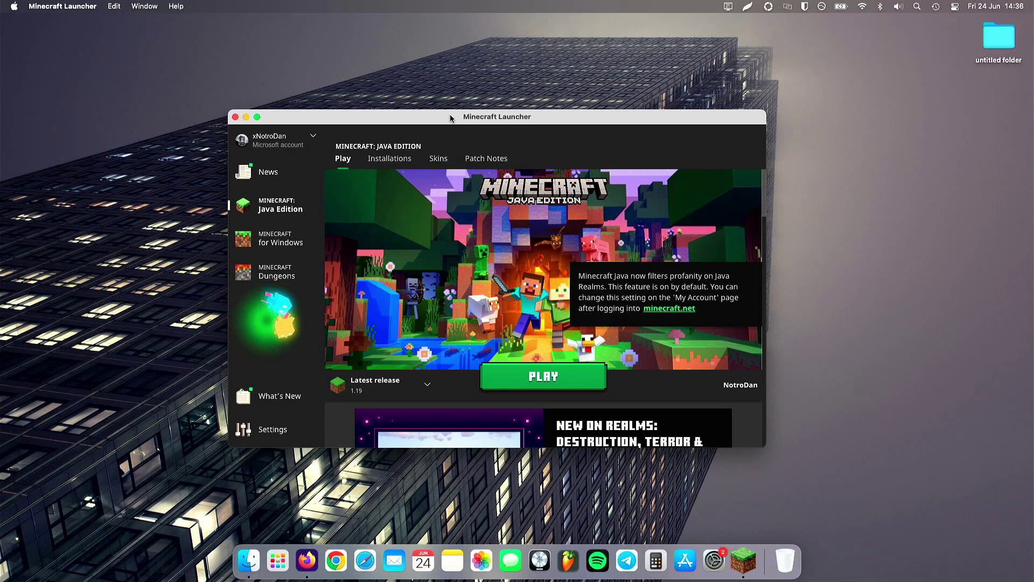
mouse_move(455, 118)
mouse_down()
mouse_move(434, 116)
mouse_move(466, 115)
mouse_up()
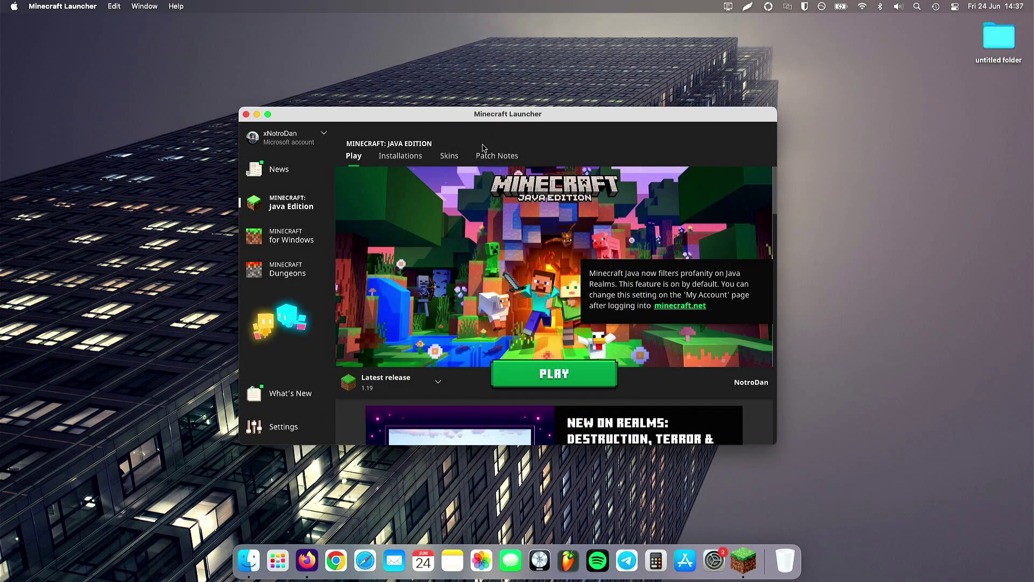
click(522, 379)
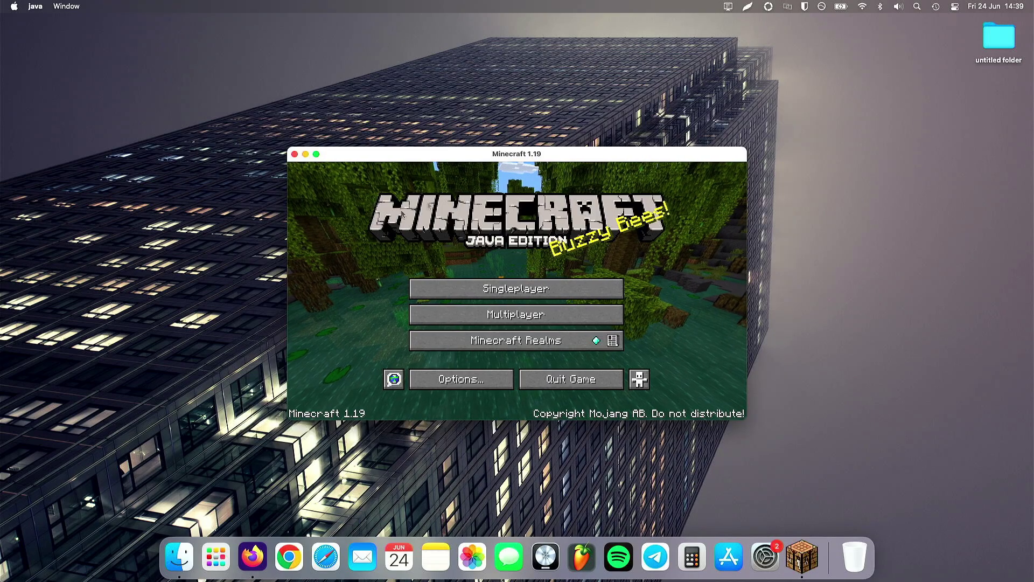
- Put the game in full screen and create a new singleplayer world
click(316, 154)
click(480, 267)
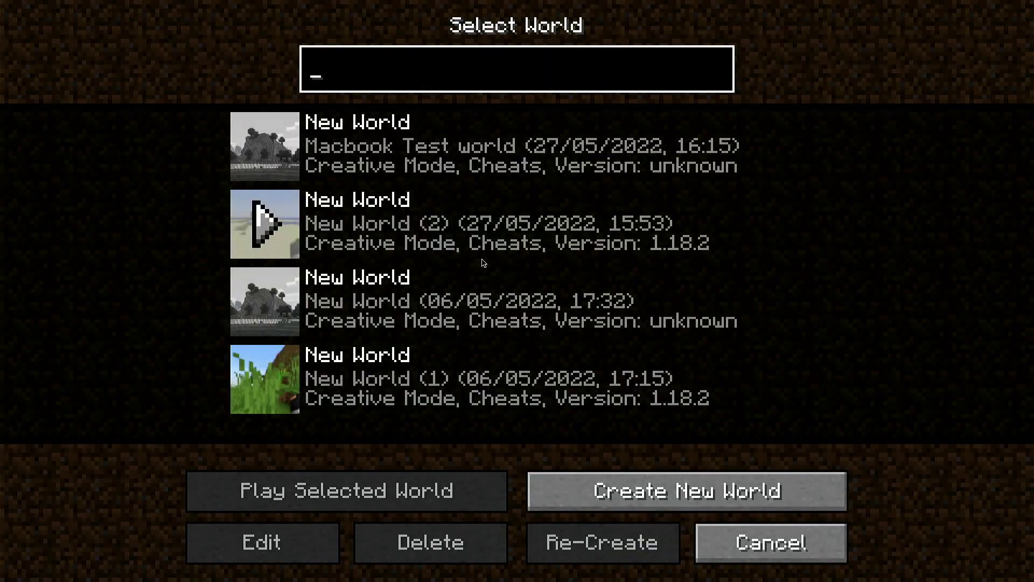
click(663, 500)
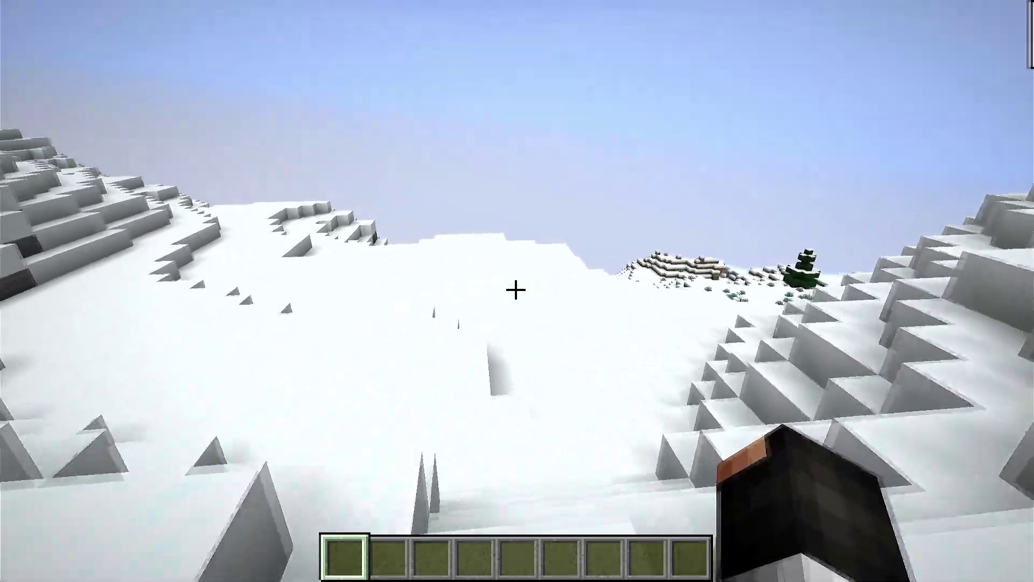
- Walk up the snowy slope with the F3 debug stats showing about 120 fps
key(w)
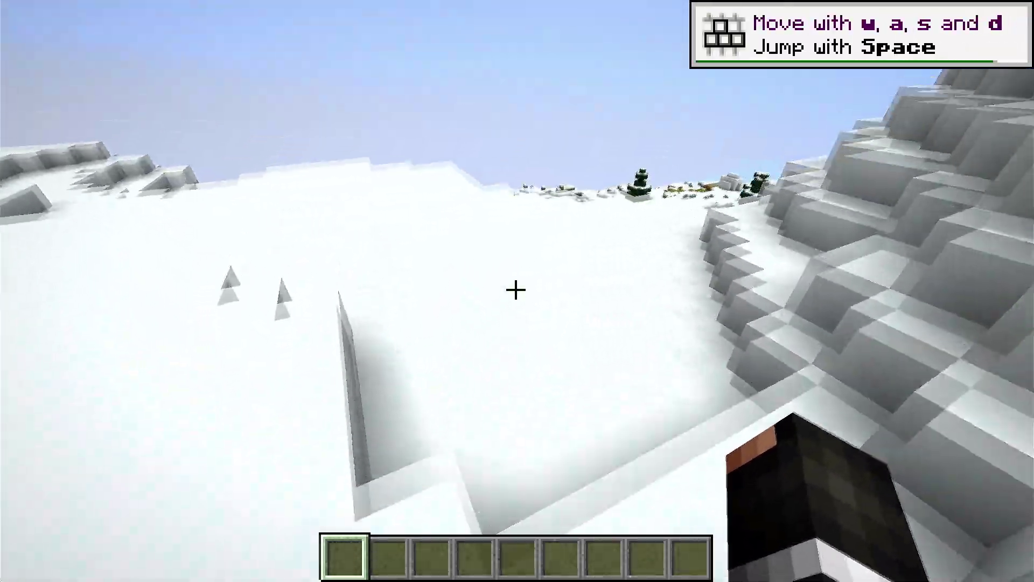
key(w)
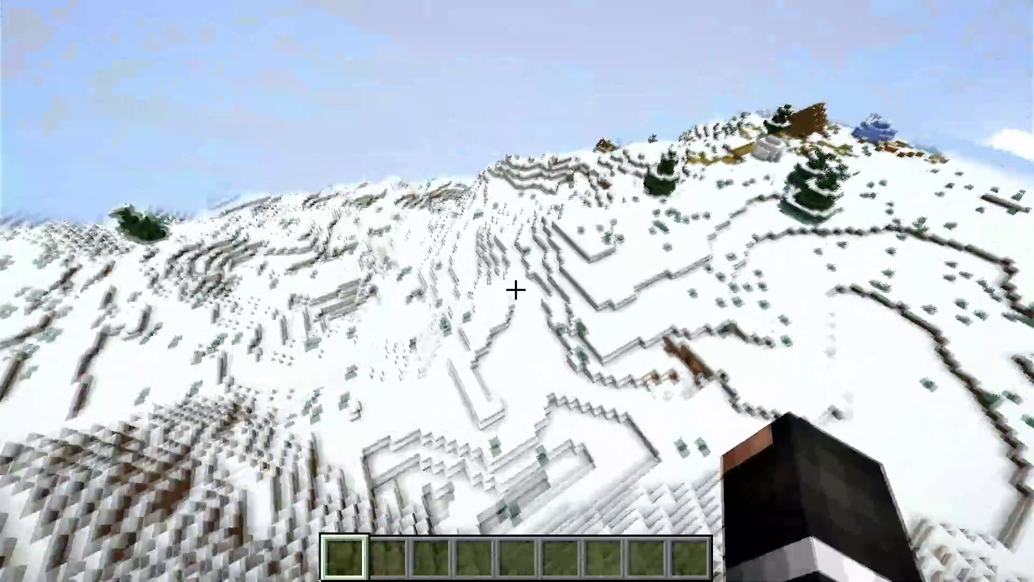
key(w)
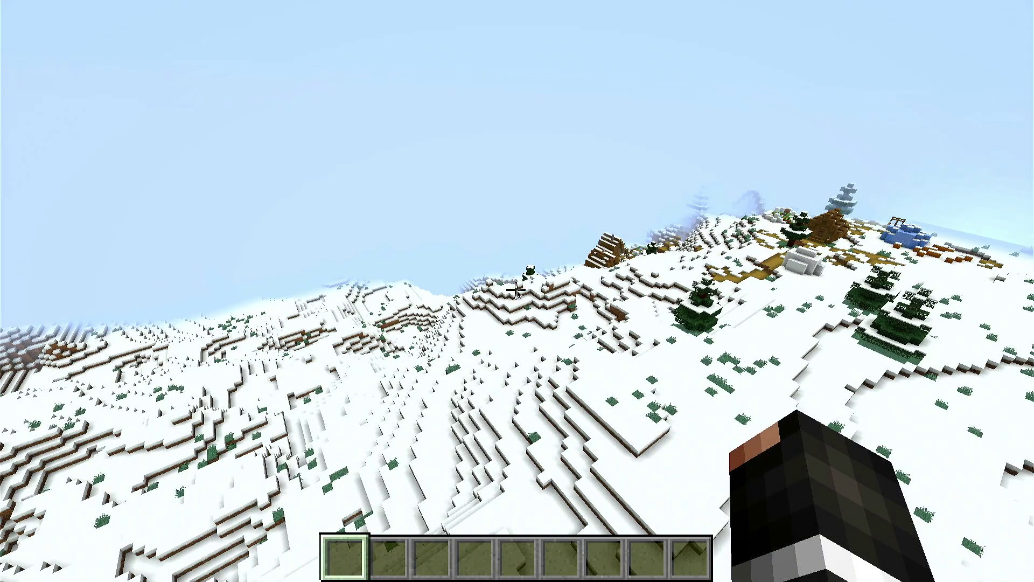
key(F3)
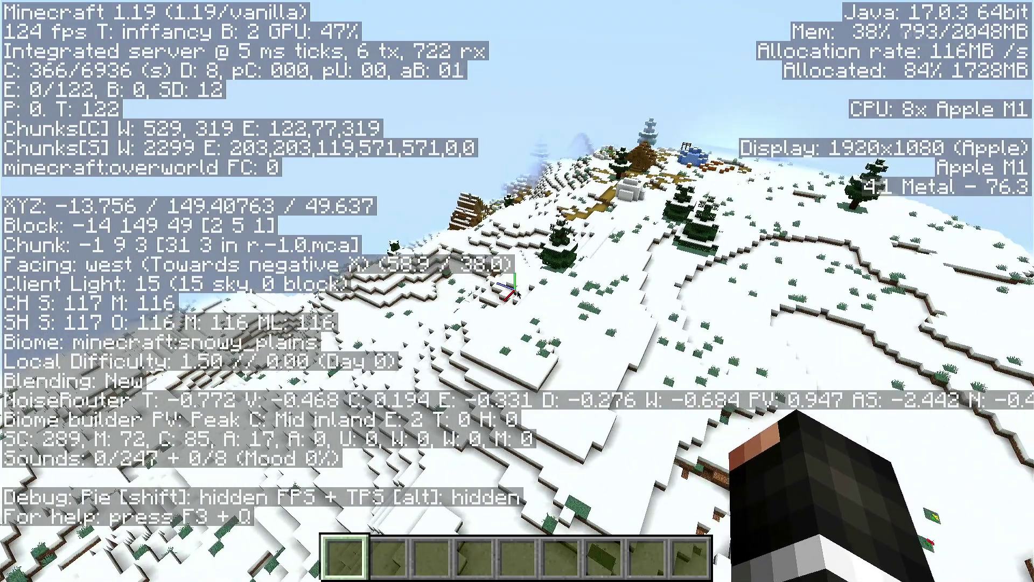
key(w)
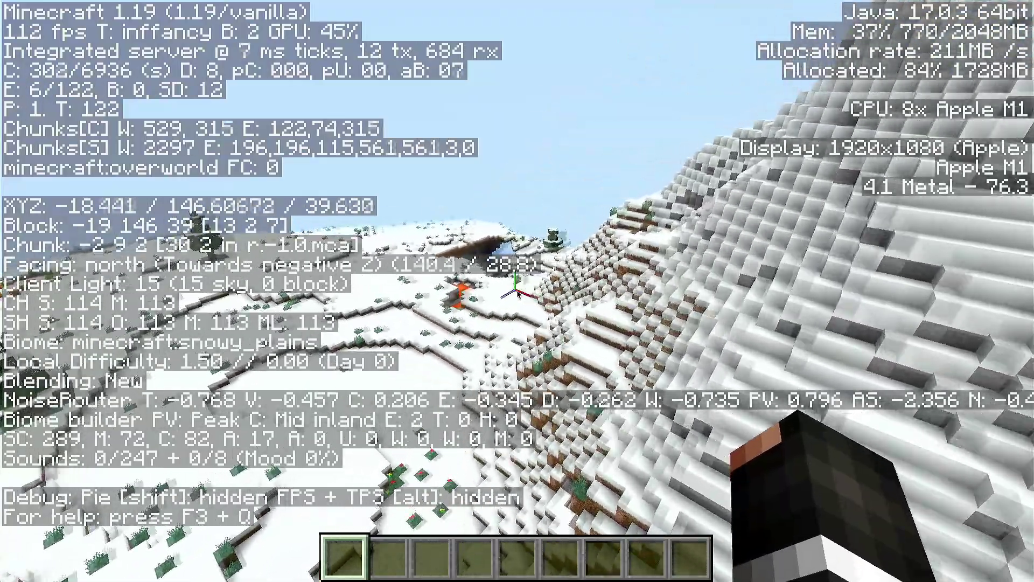
- Pause the game and bring up the Video Settings screen
key(Escape)
click(463, 334)
click(446, 261)
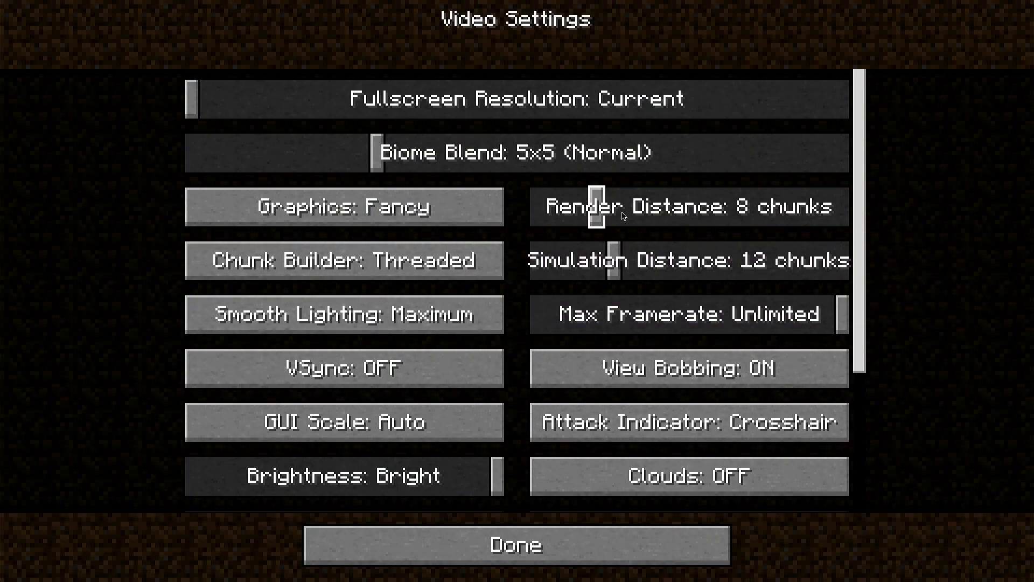
- Scroll through Video Settings (Fancy graphics, 8-chunk render distance) and return to the world
scroll(647, 313, down, 1)
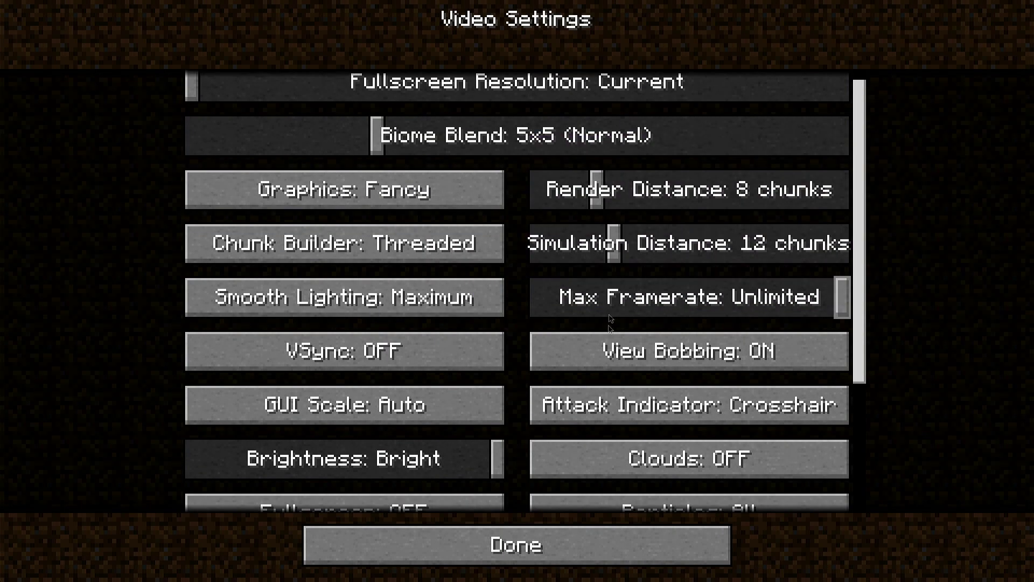
scroll(610, 322, down, 7)
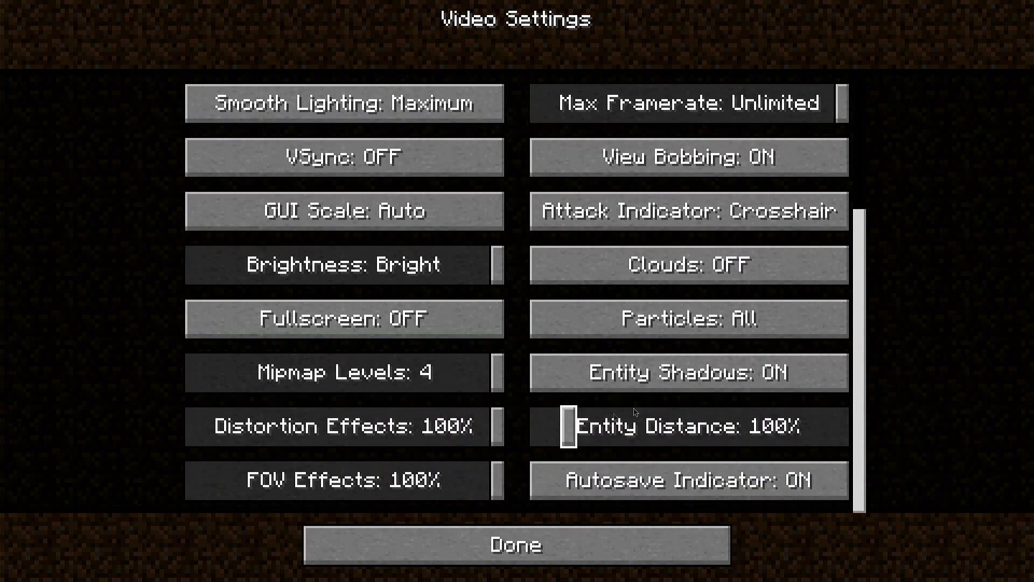
scroll(690, 347, up, 8)
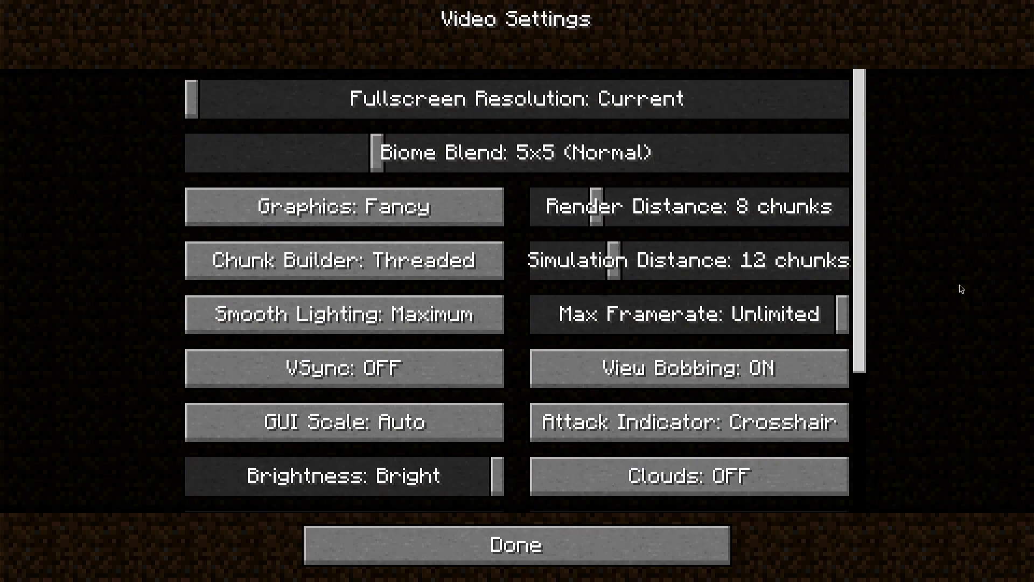
key(Escape)
key(Escape)
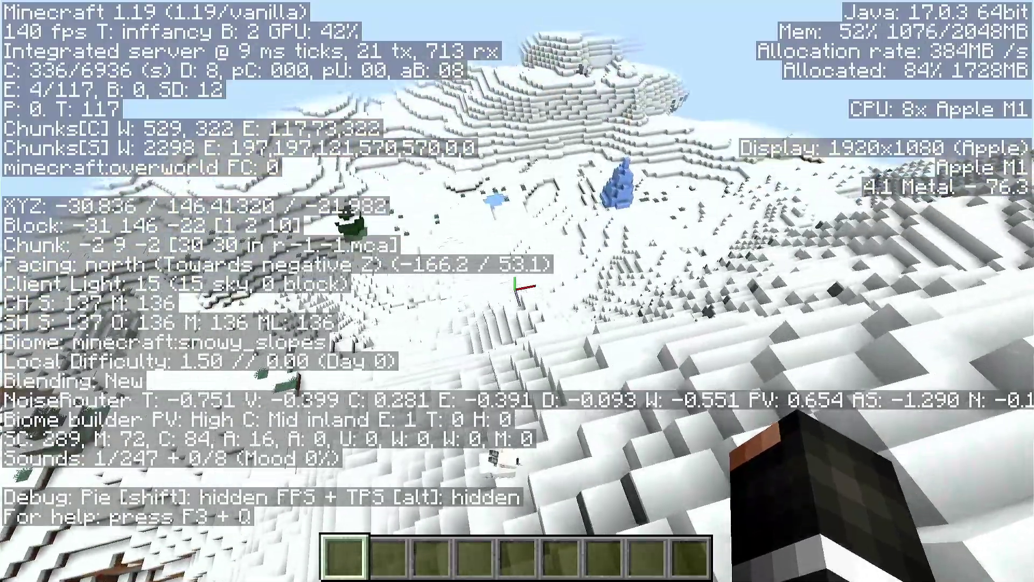
- Travel west and north across the snowy slopes and mountains
key(w)
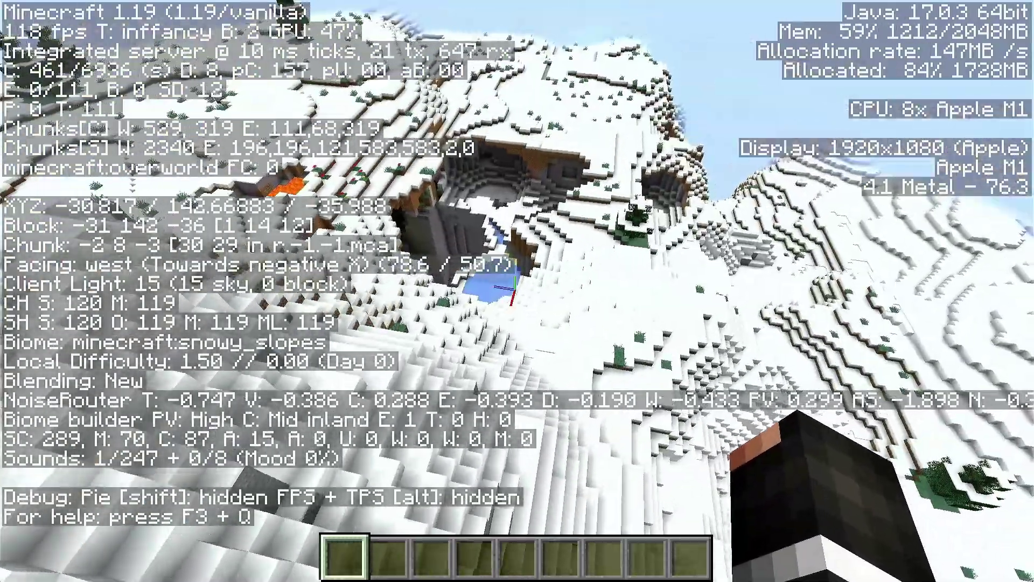
key(w)
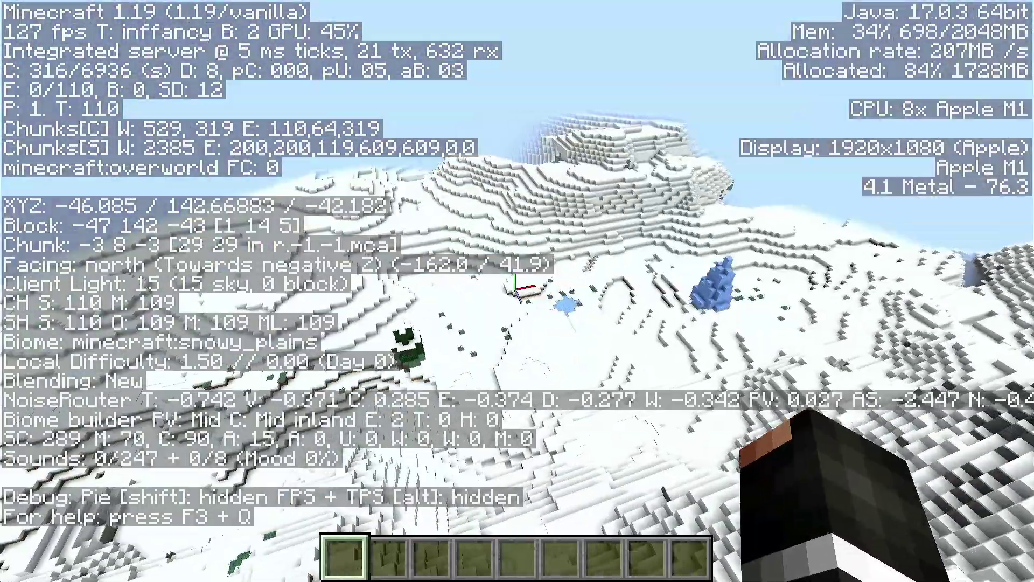
key(w)
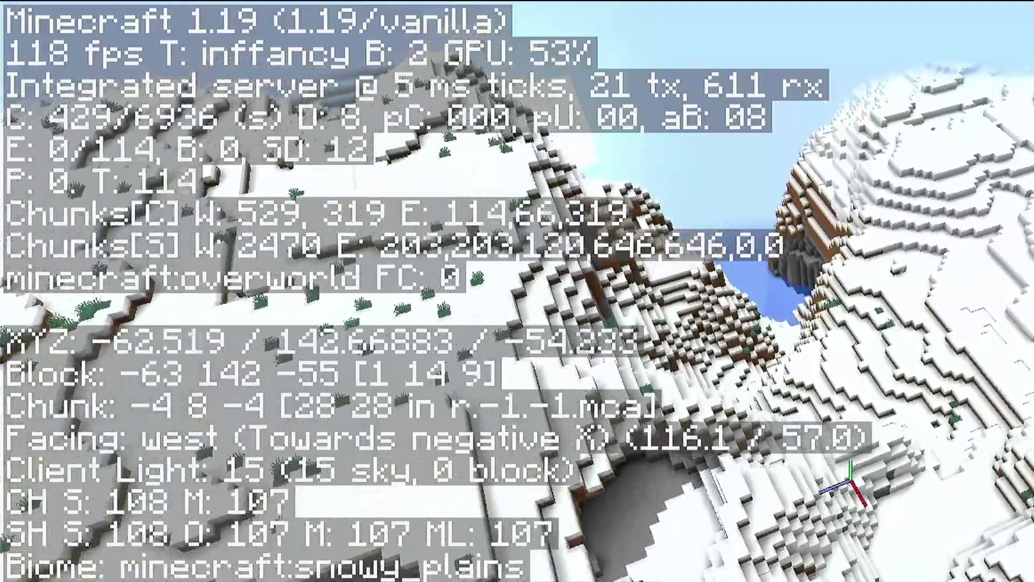
key(w)
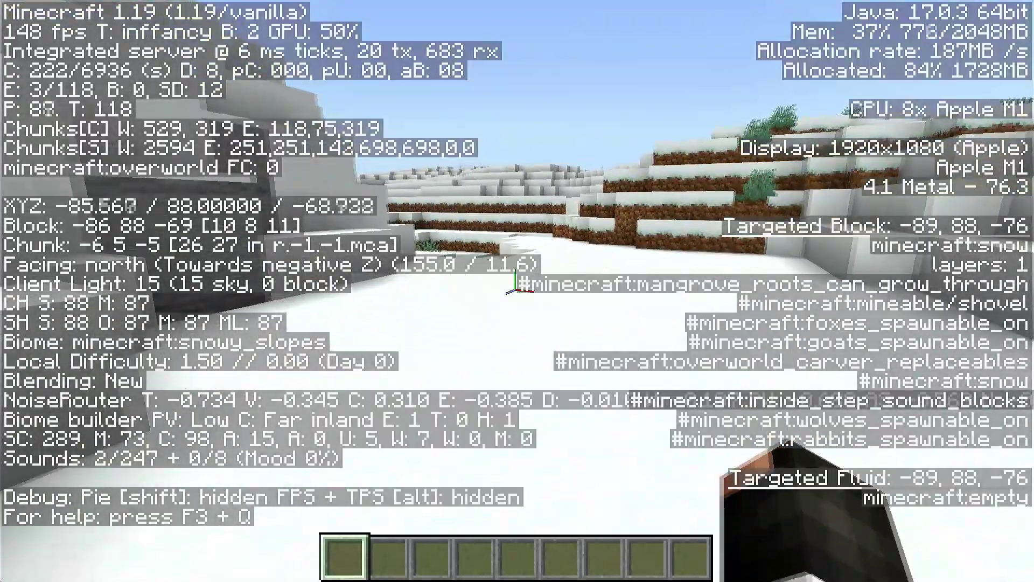
key(w)
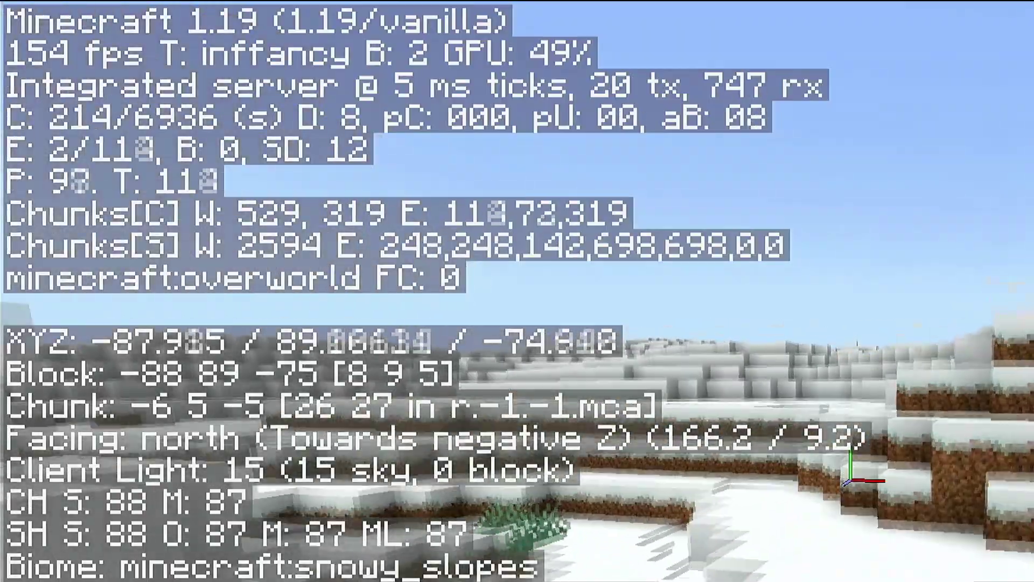
key(w)
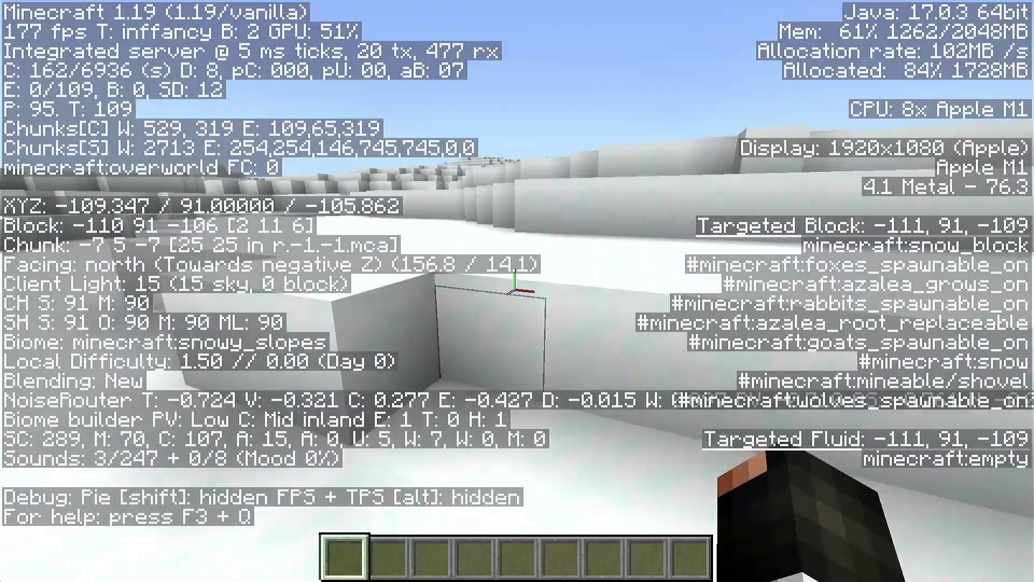
key(w)
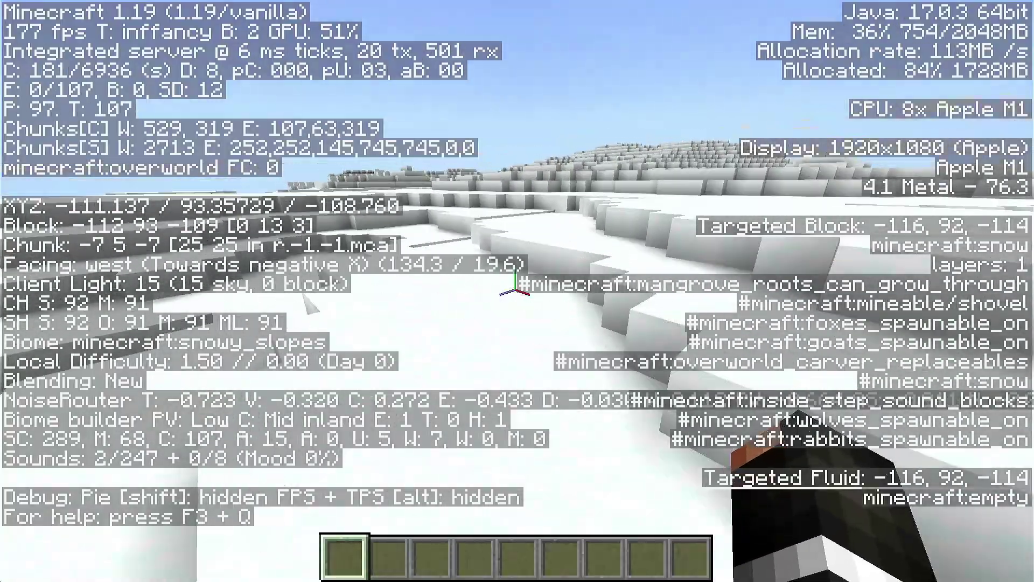
key(w)
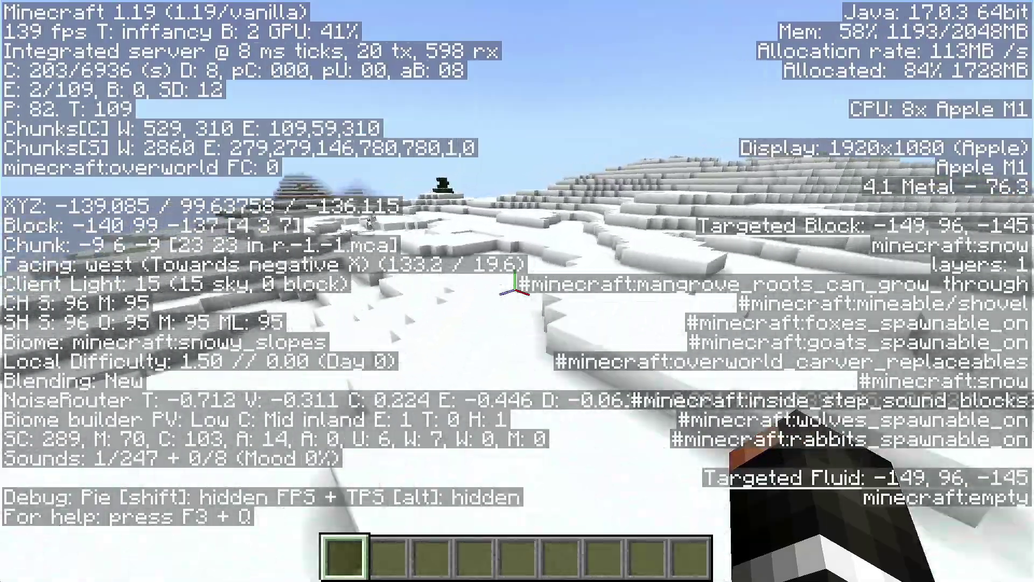
key(w)
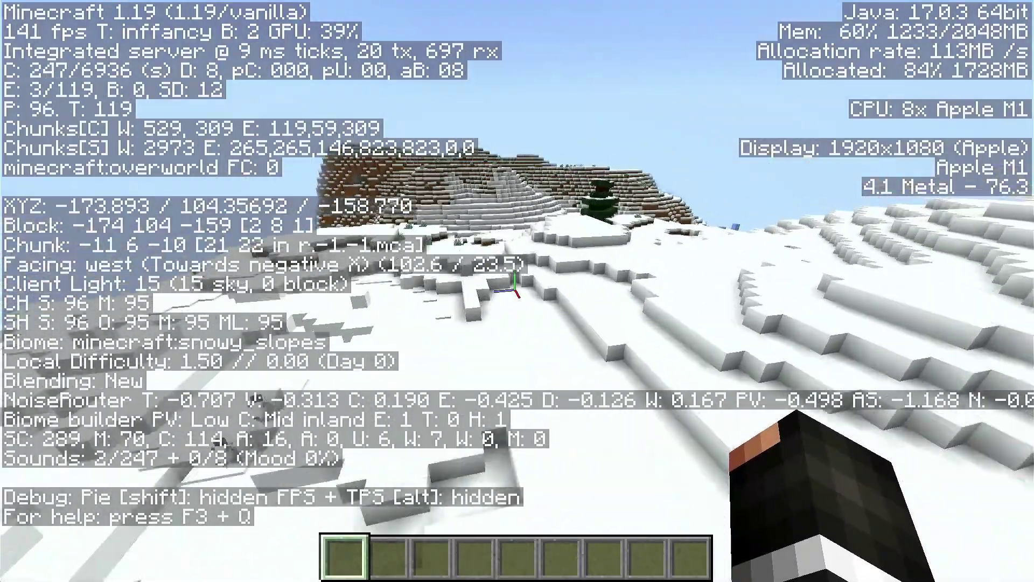
- Head north into the ice spikes and climb up through them
key(w)
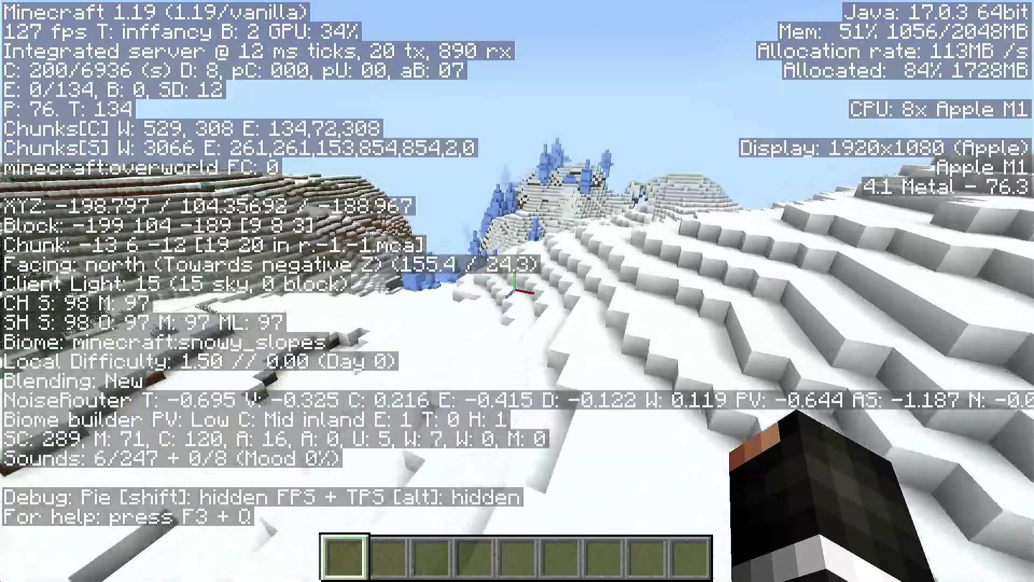
key(w)
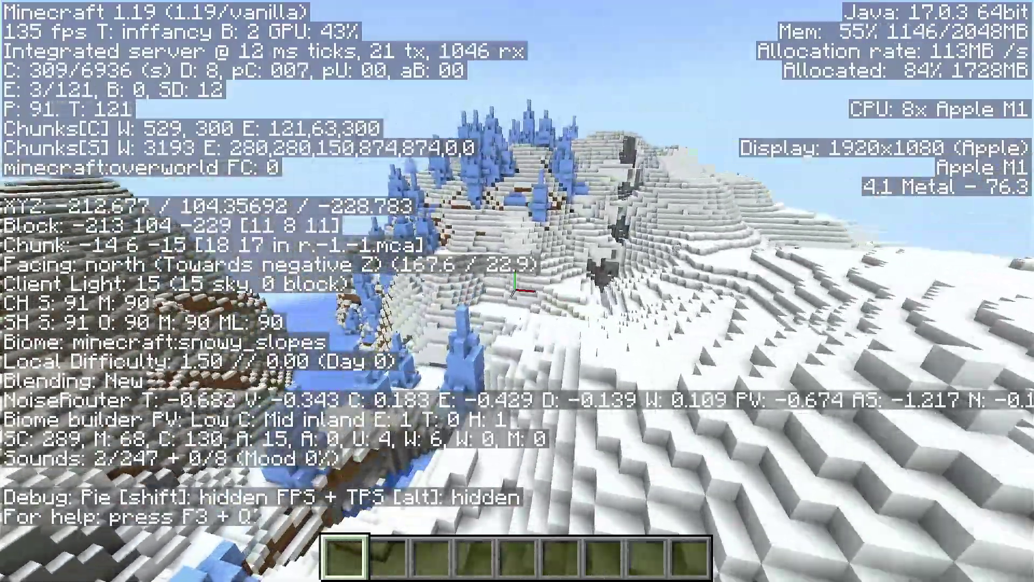
key(w)
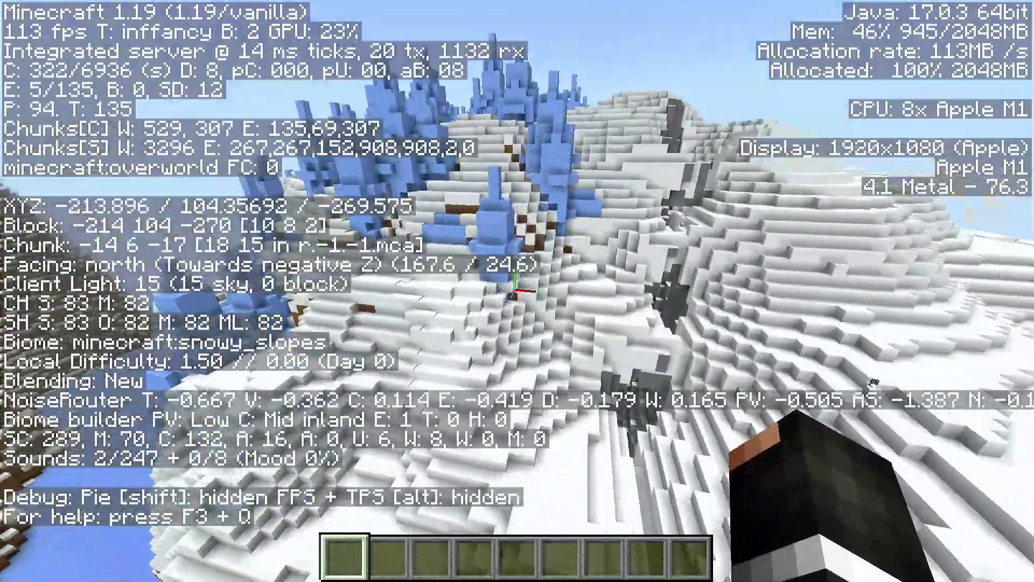
key(w)
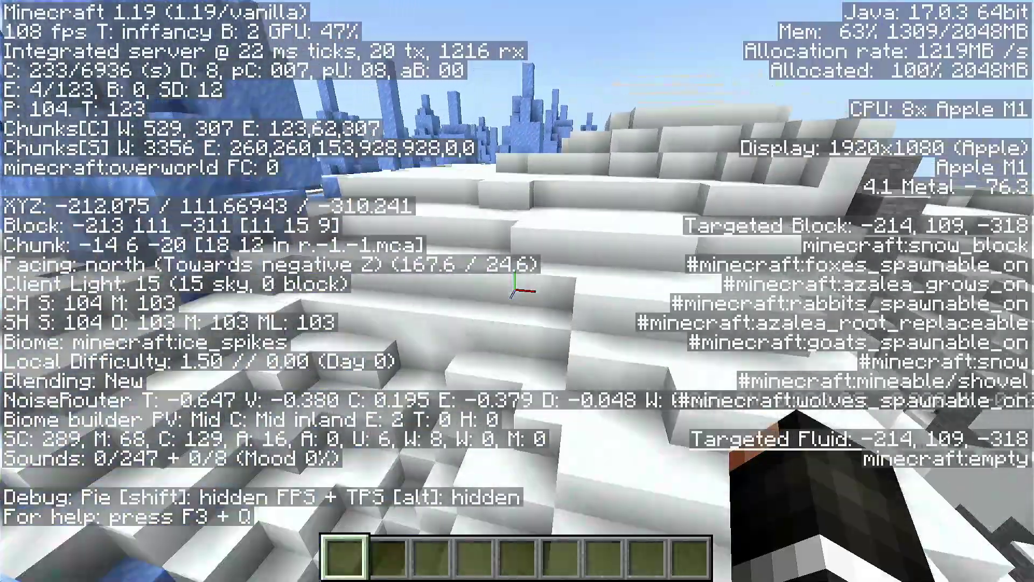
key(w)
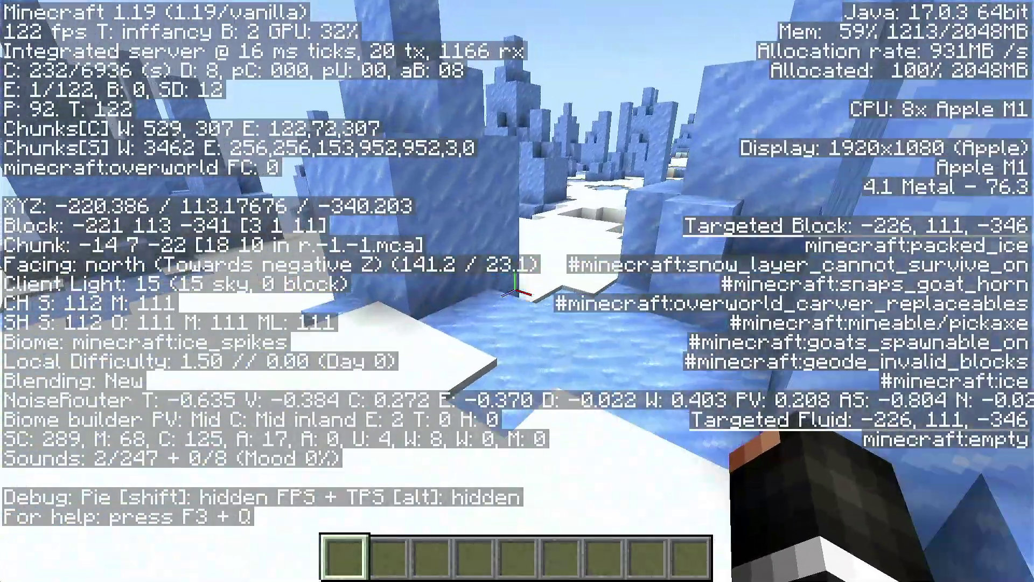
key(w)
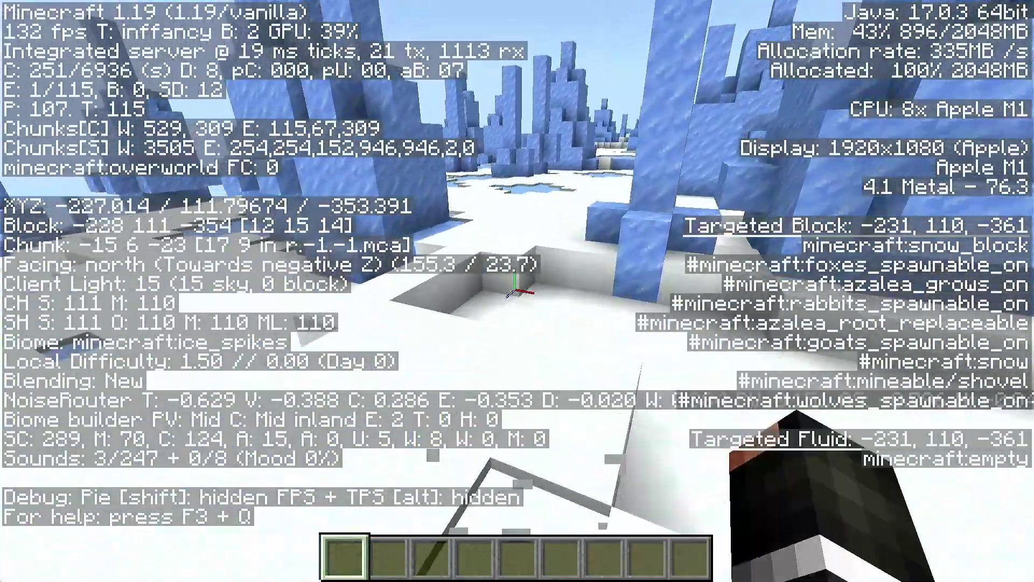
key(w)
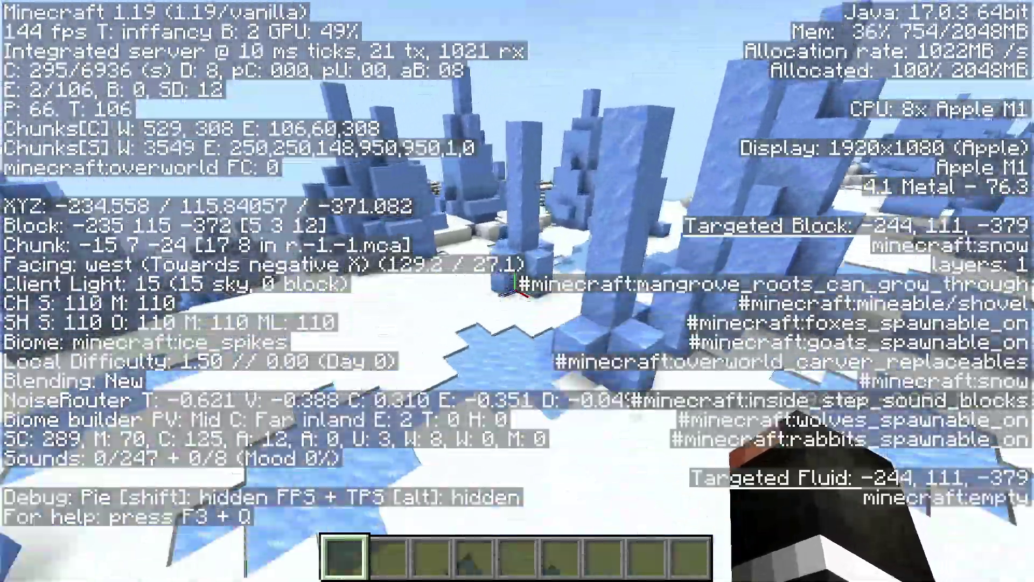
- Fly west past the lake, land in the meadow, and walk east onto the grassy hill
key(w)
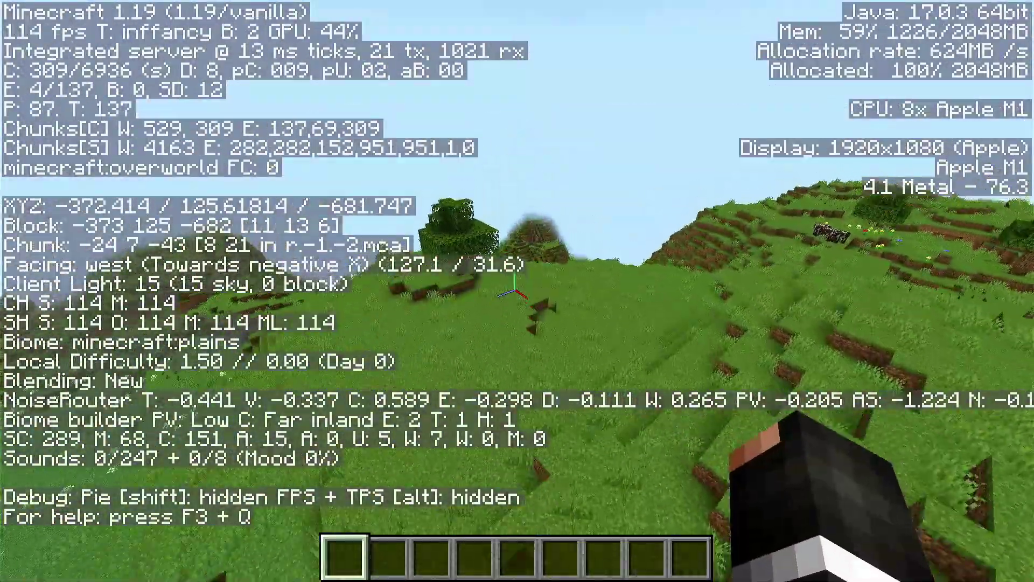
key(w)
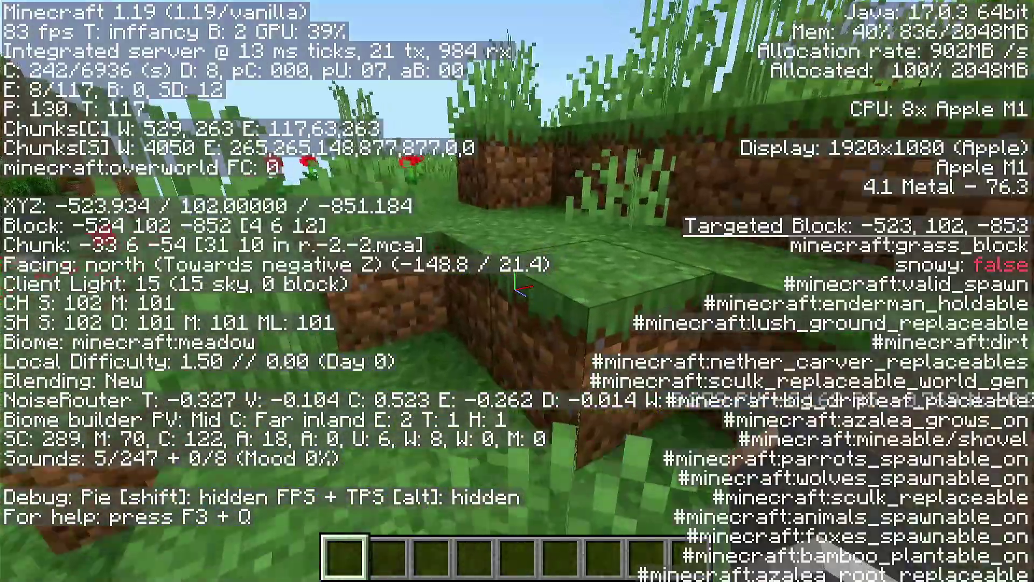
key(w)
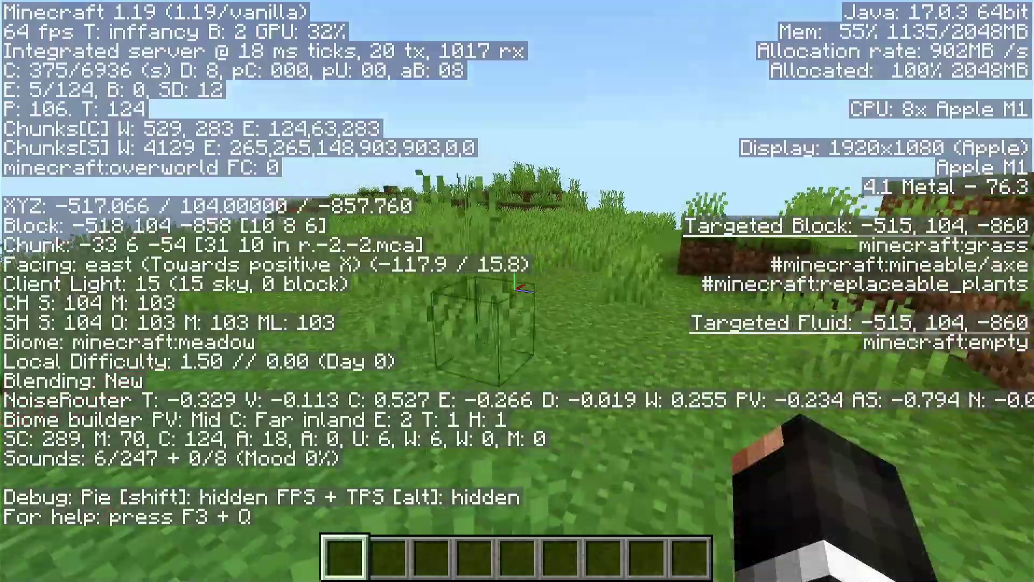
key(w)
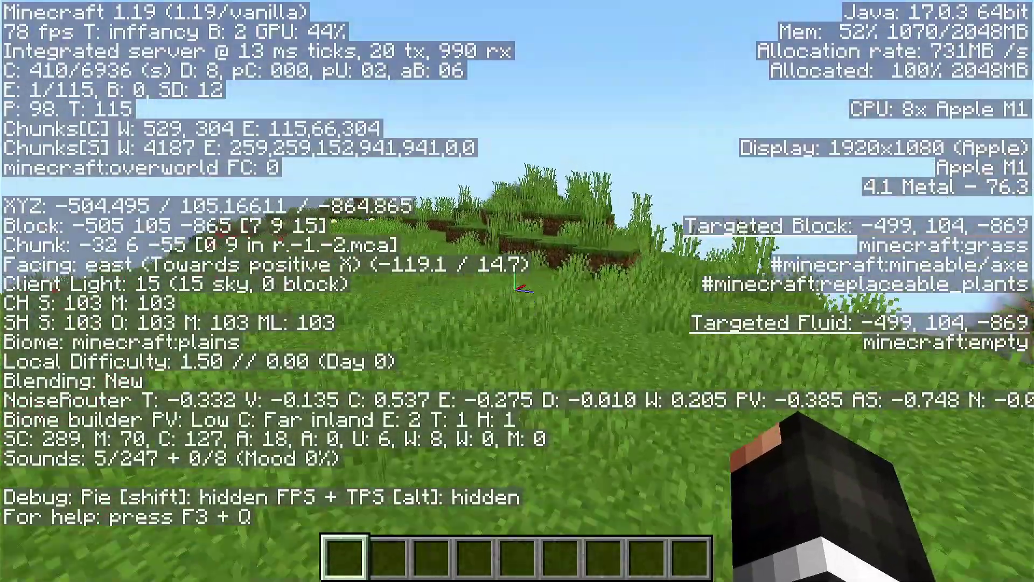
key(w)
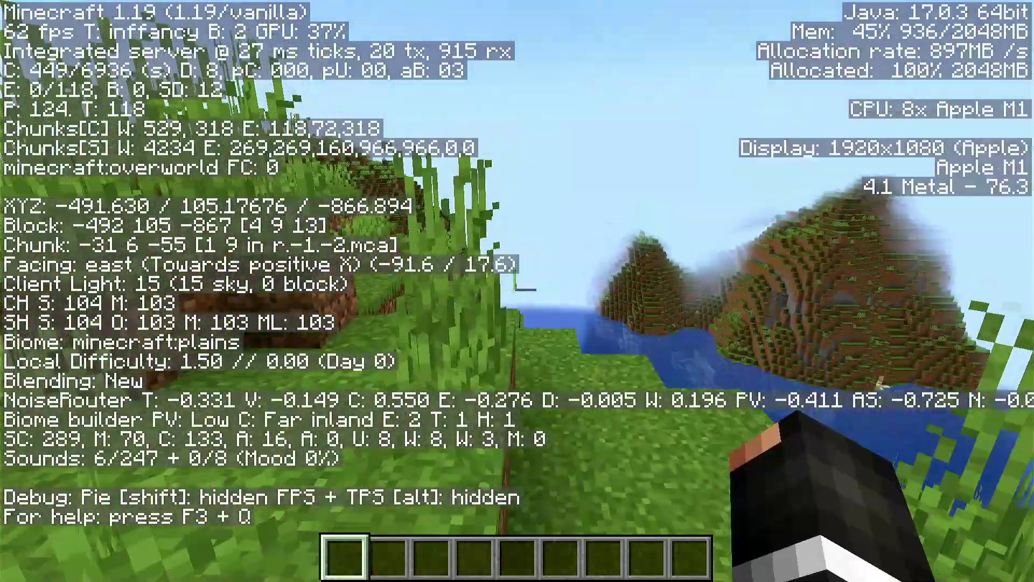
key(w)
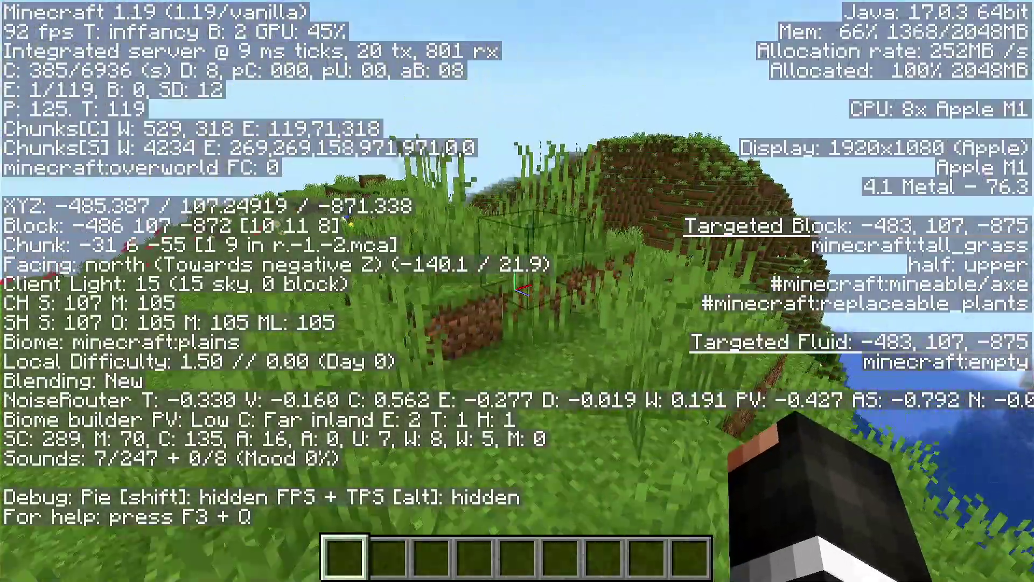
- Check Video Settings from the pause menu, then resume with the debug overlay hidden
key(Escape)
click(474, 329)
click(423, 264)
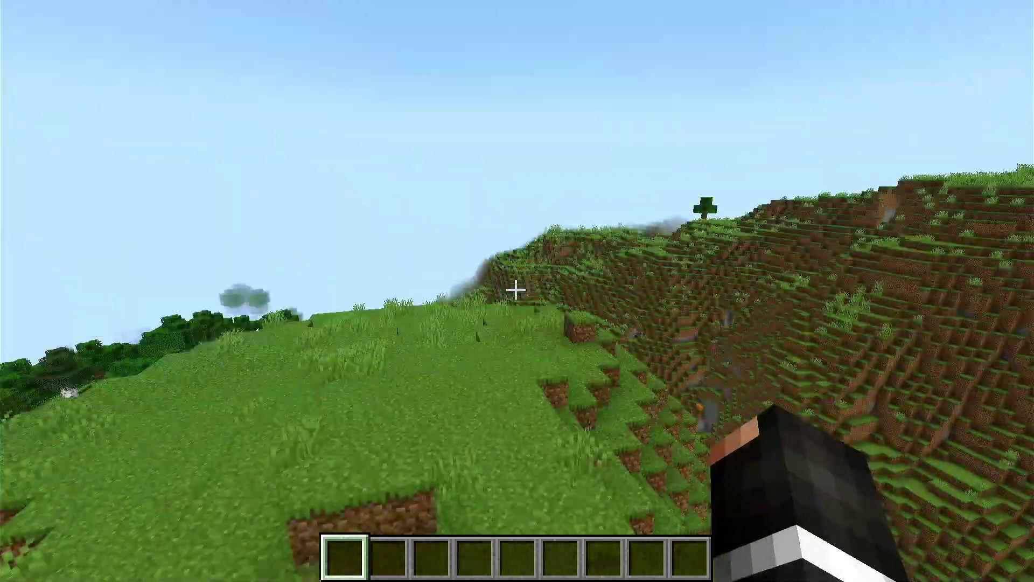
key(w)
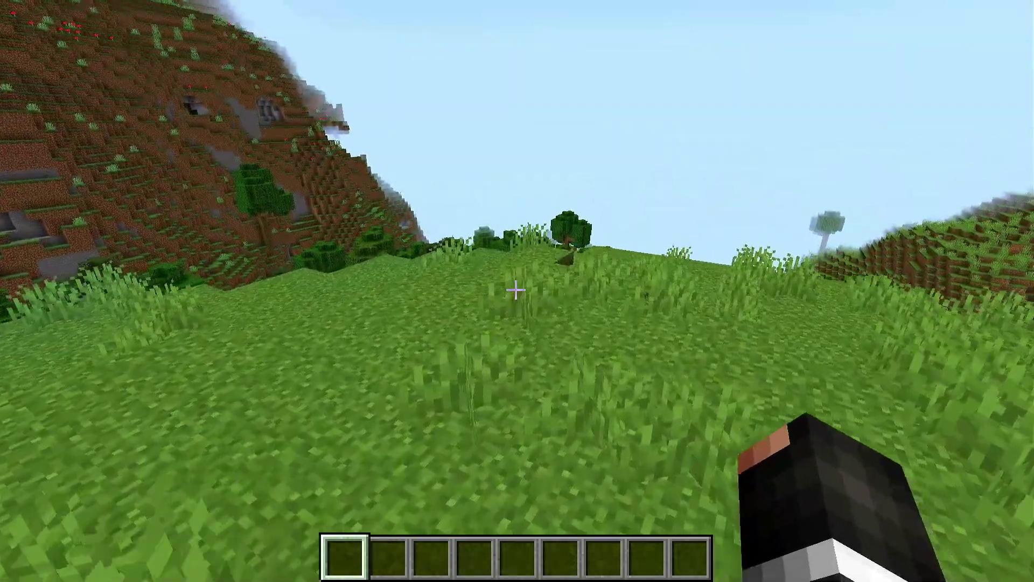
key(w)
key(w)
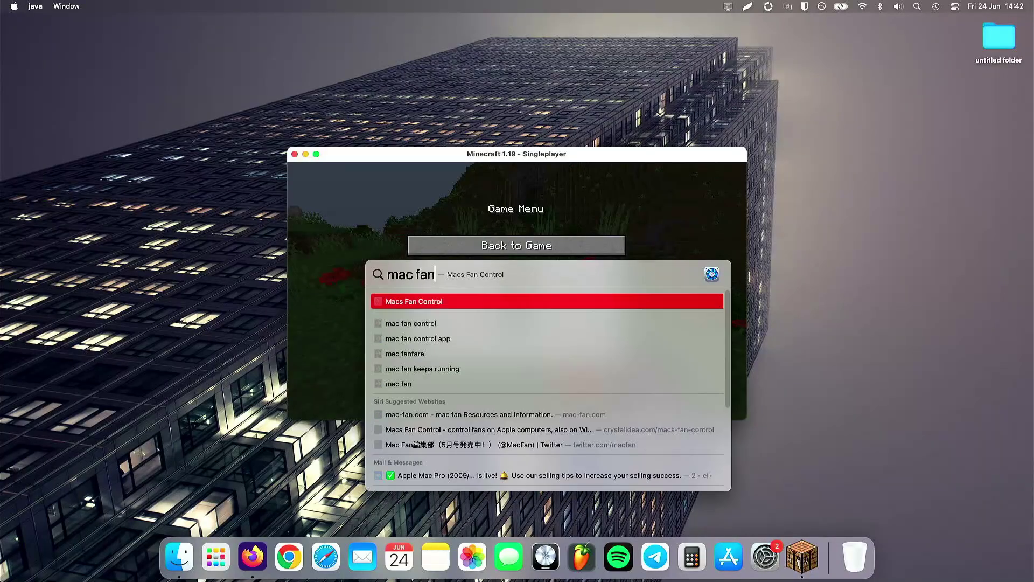
- Review Macs Fan Control's temperature sensors, showing passive cooling and CPU near 77 °C
key(Escape)
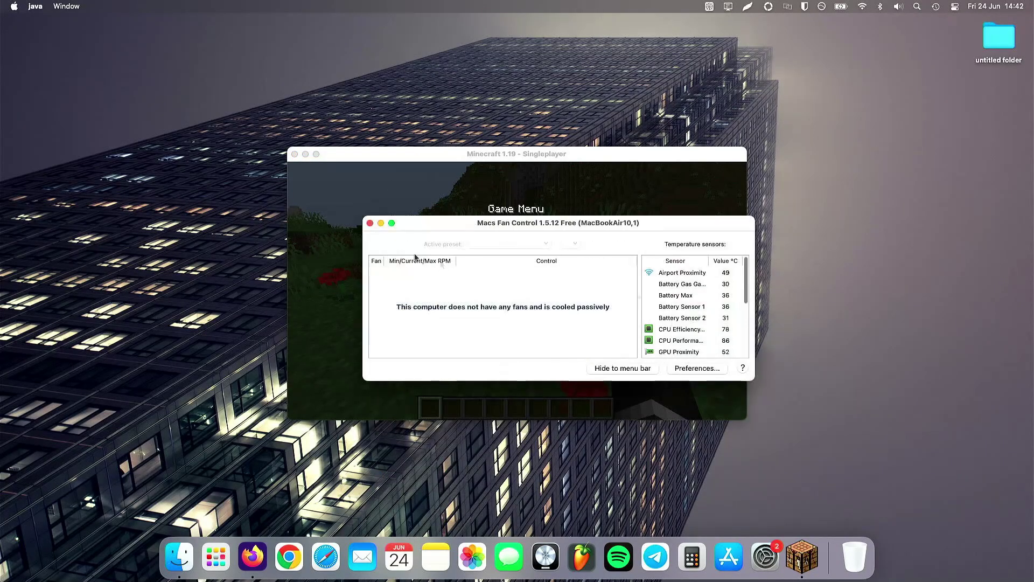
drag(528, 223, 450, 240)
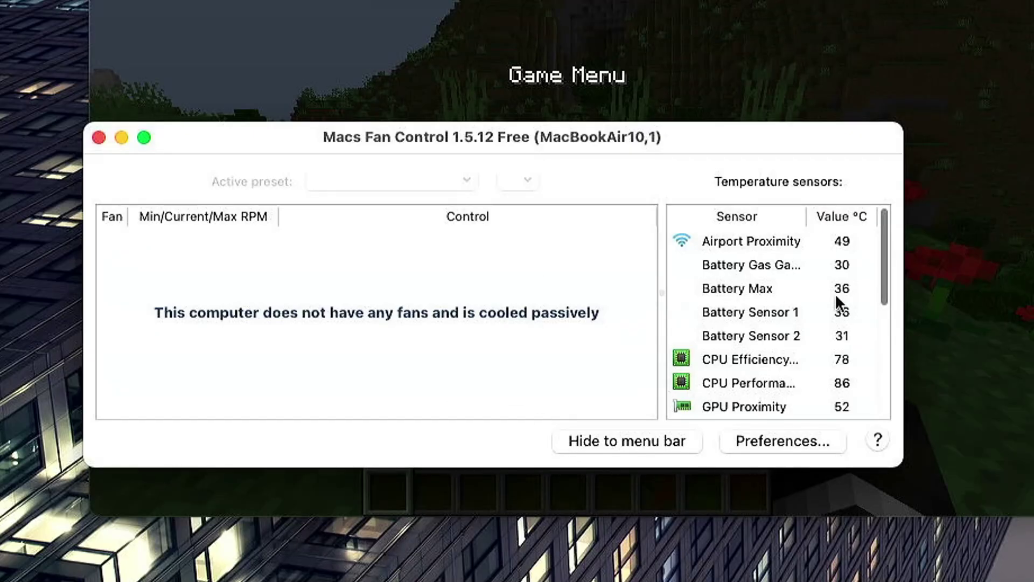
scroll(780, 332, down, 5)
scroll(771, 309, up, 3)
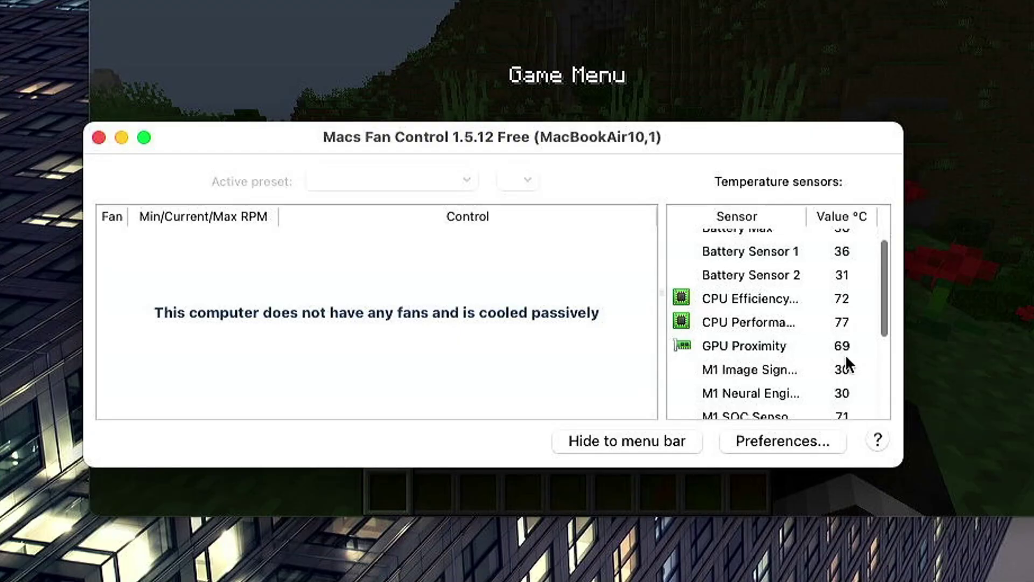
scroll(805, 343, down, 5)
scroll(807, 350, up, 5)
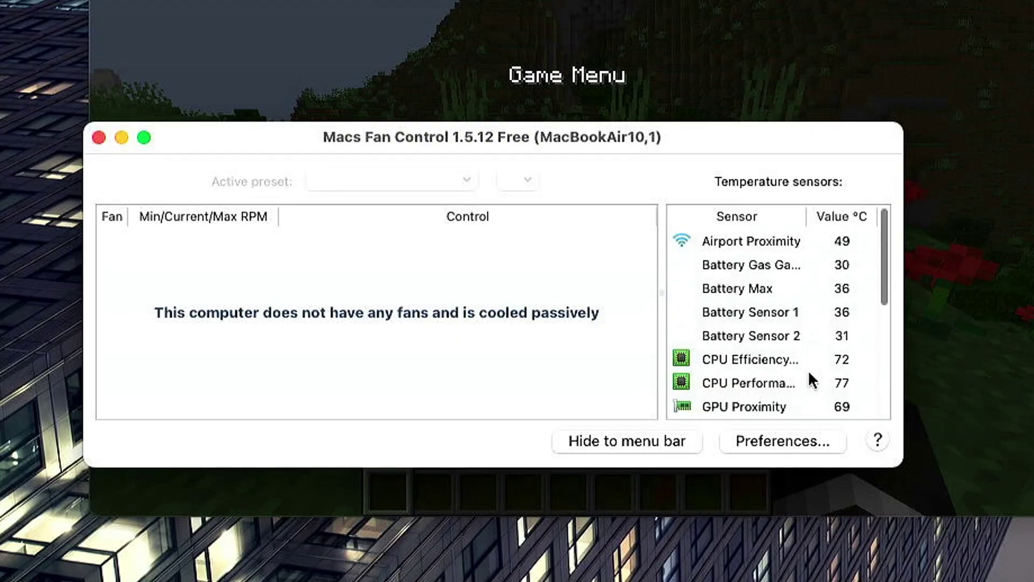
- Return to the Minecraft window and resume walking toward the sheep
click(396, 72)
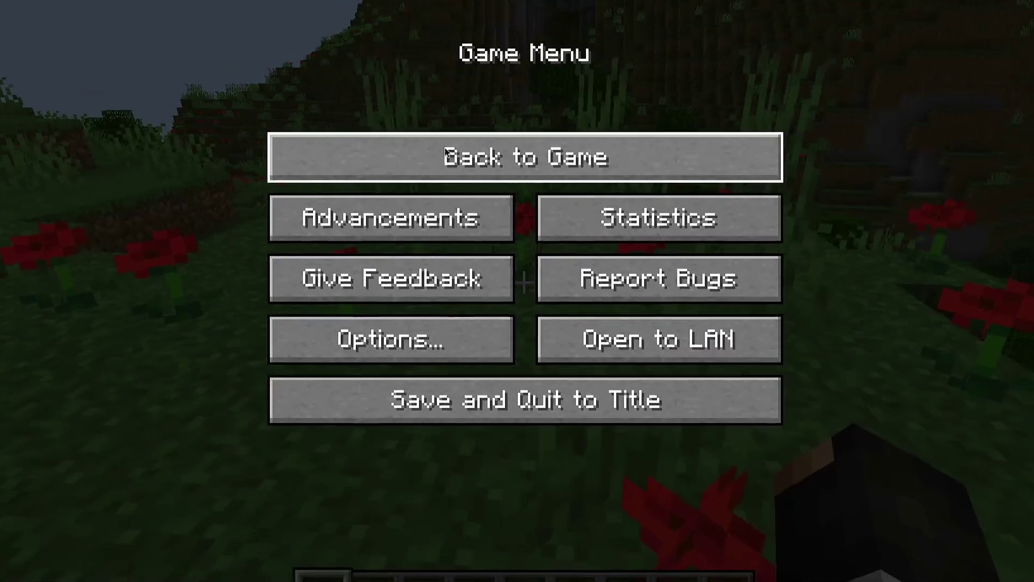
key(Escape)
key(w)
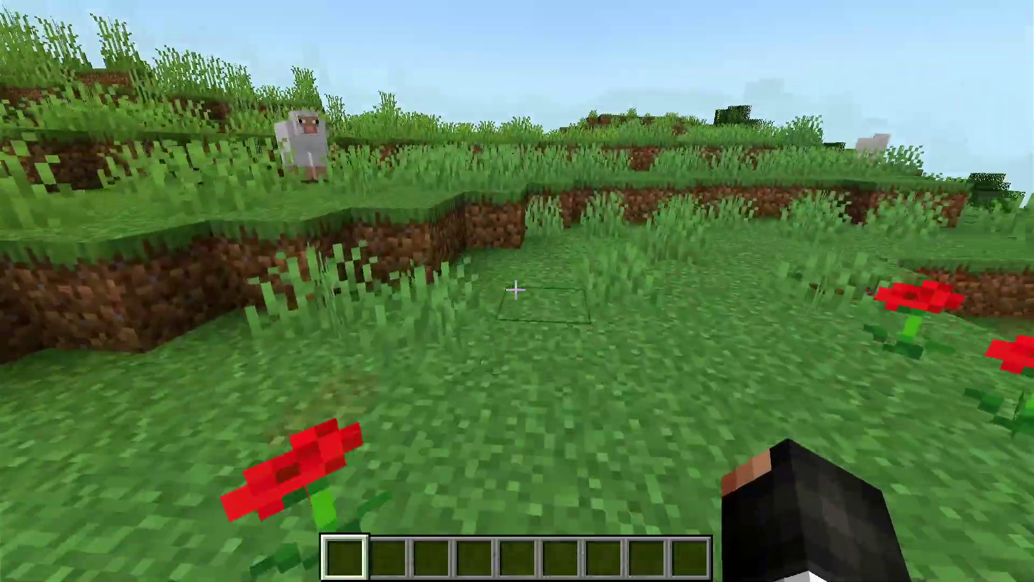
- Walk past the sheep toward the hills, then leave Minecraft for the desktop
key(w)
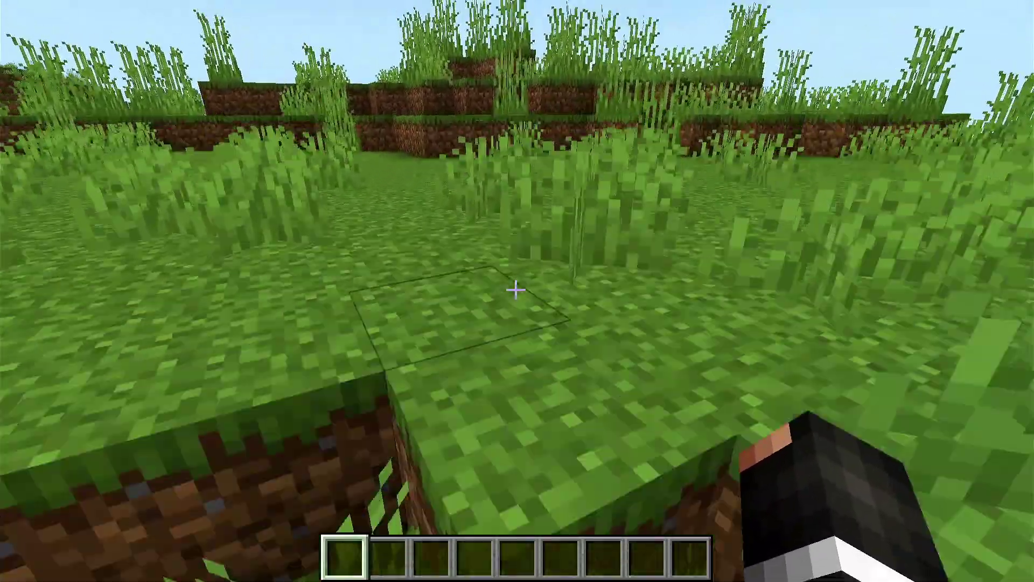
key(w)
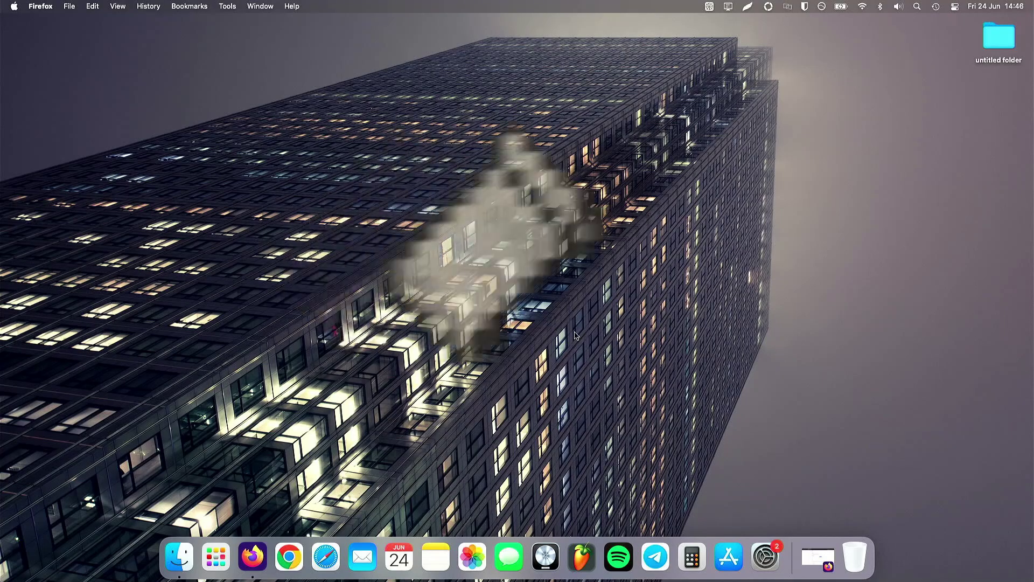
- Download the universal Fabric installer 0.11.0 jar from the Fabric website
click(817, 557)
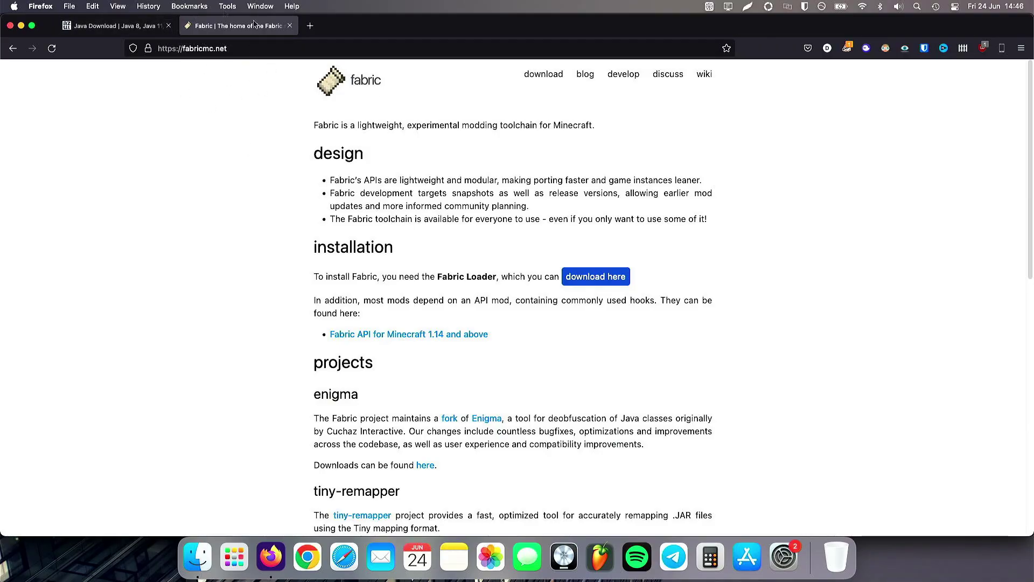
click(544, 76)
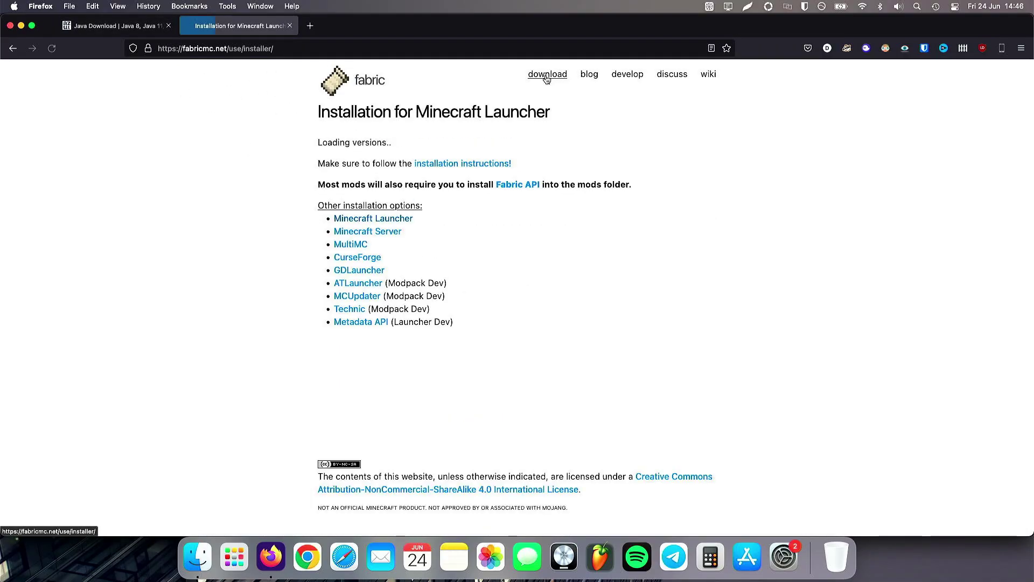
click(536, 210)
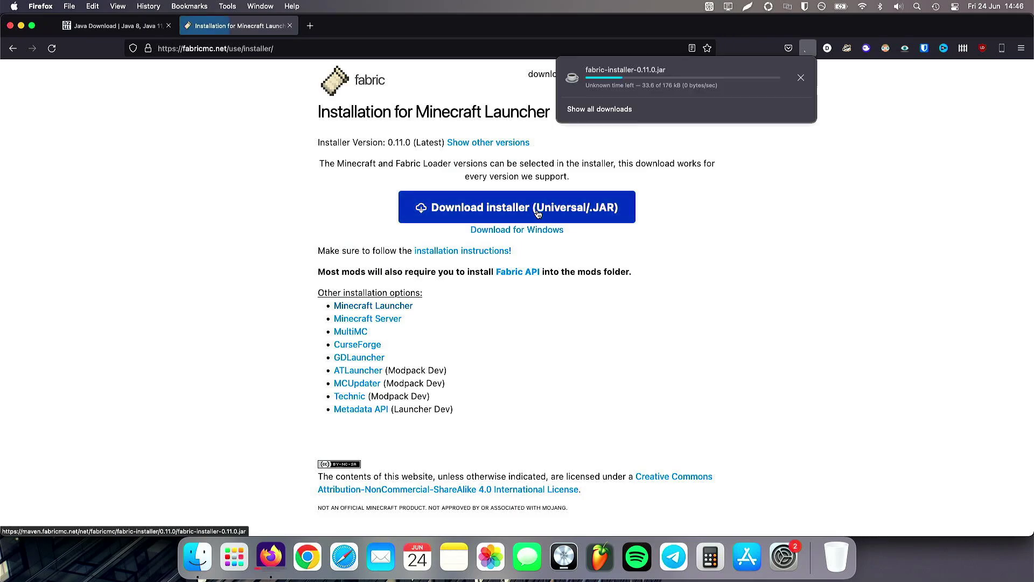
- Put fabric-installer-0.11.0.jar on the desktop and switch to the Azul Java download page
drag(589, 23, 481, 160)
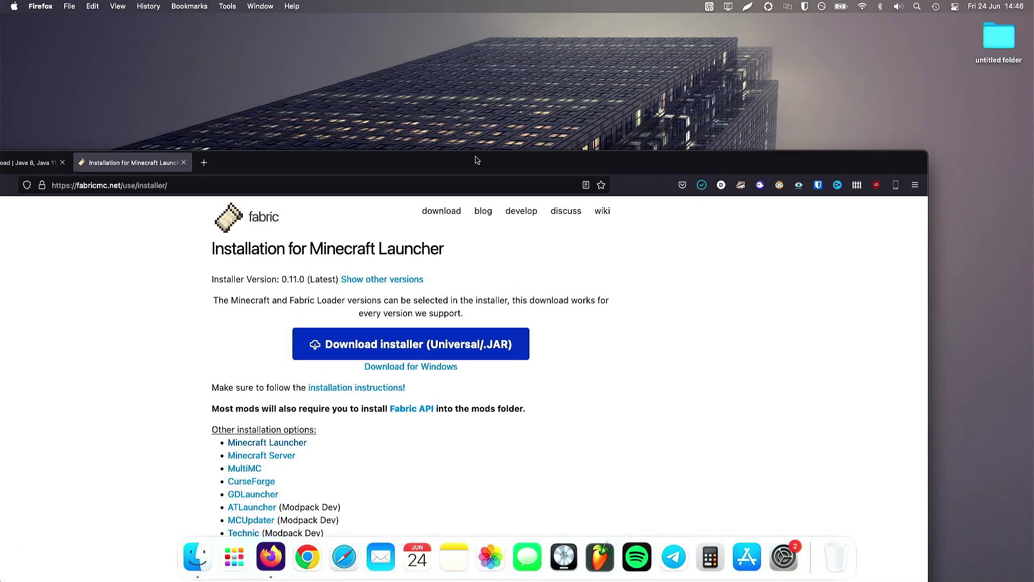
drag(623, 203, 560, 89)
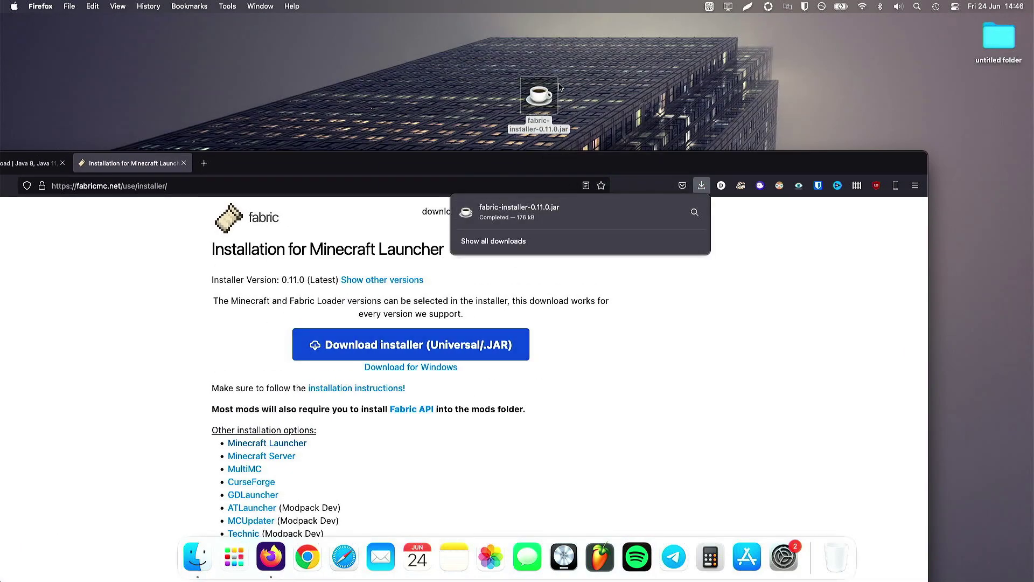
drag(552, 162, 629, 155)
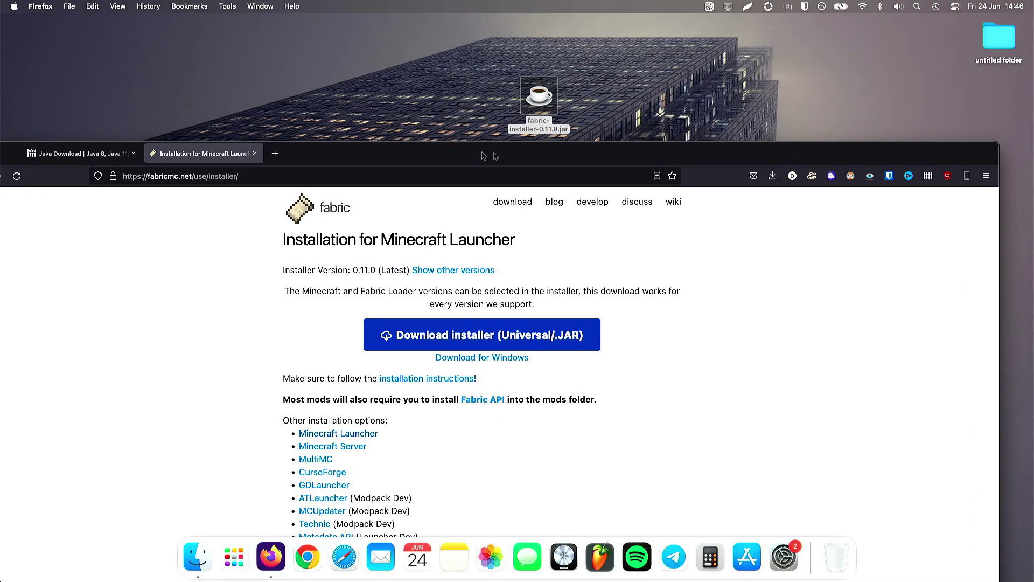
drag(483, 156, 547, 113)
click(143, 112)
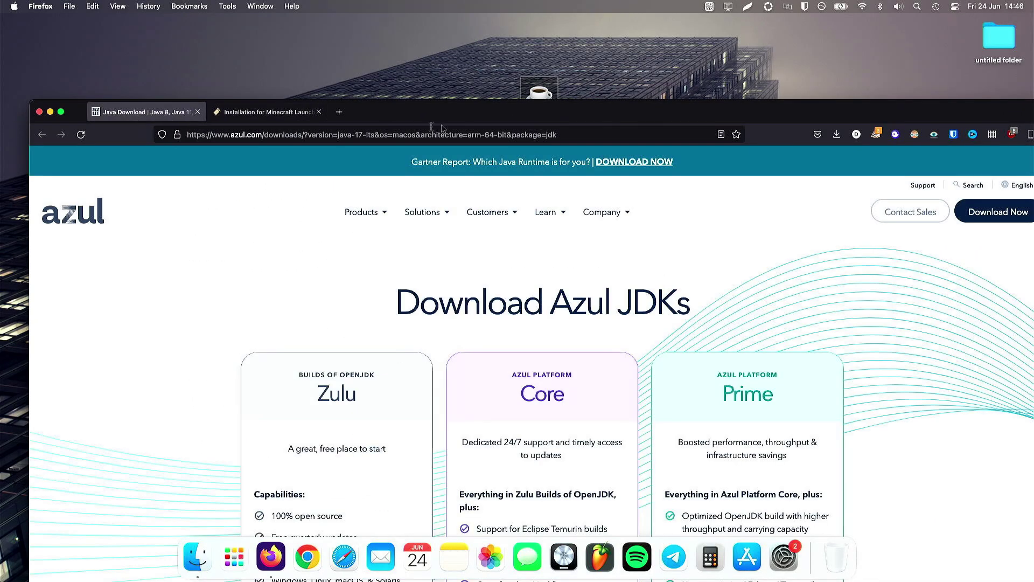
- Download the Java 17 LTS macOS ARM 64-bit .dmg and install Azul Zulu JDK on Macintosh HD
double_click(462, 114)
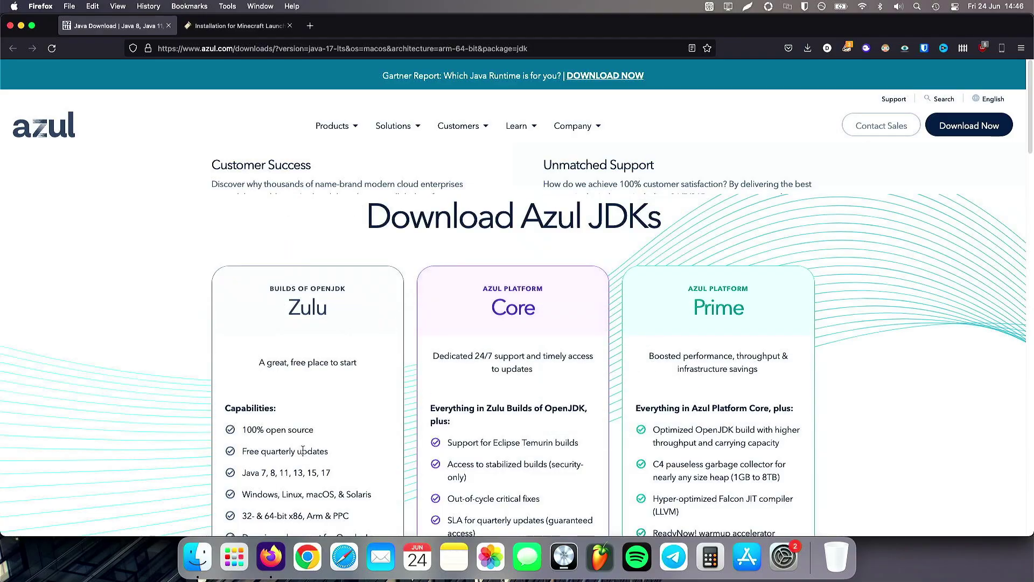
scroll(388, 267, down, 20)
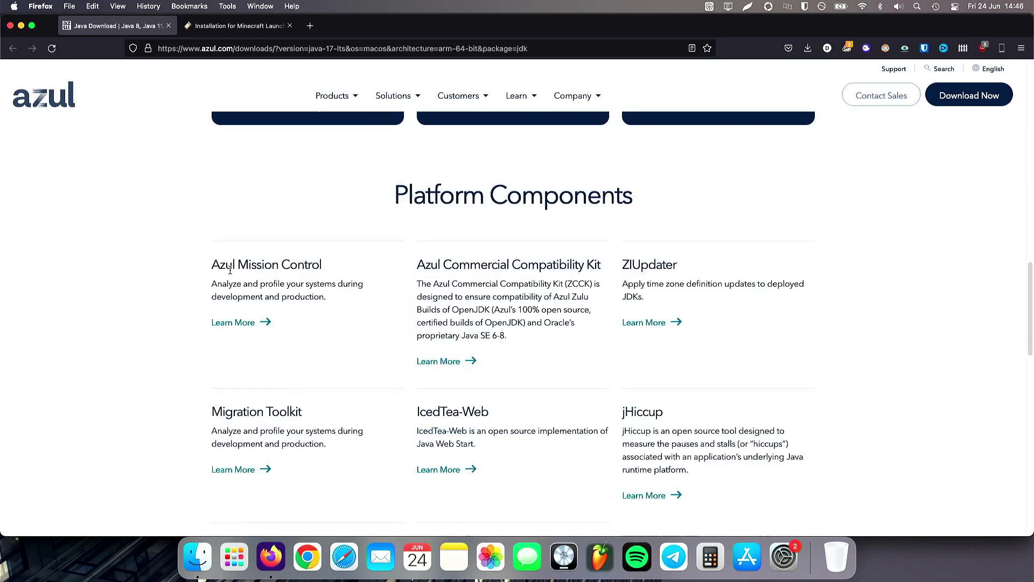
scroll(232, 267, down, 10)
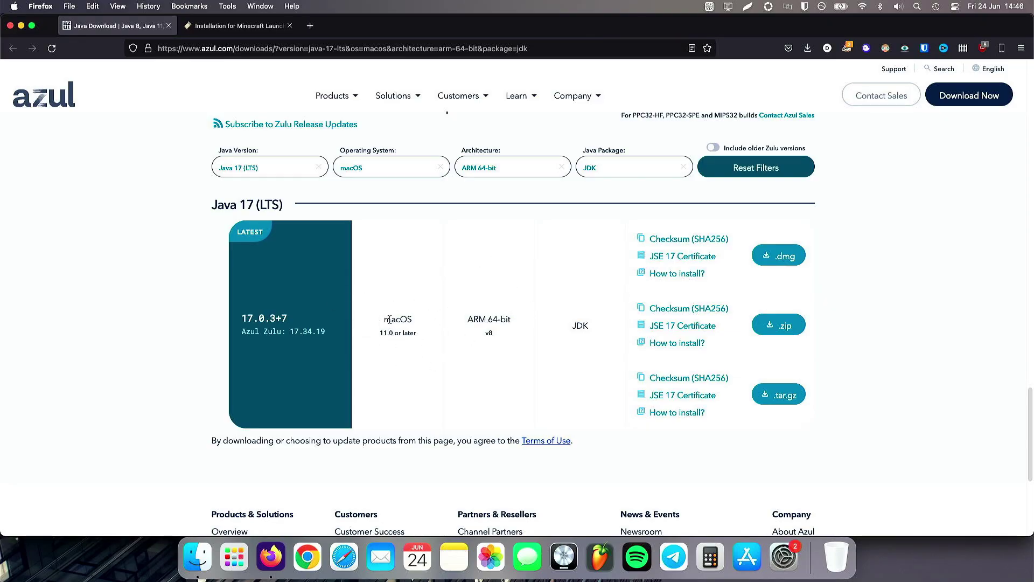
click(787, 260)
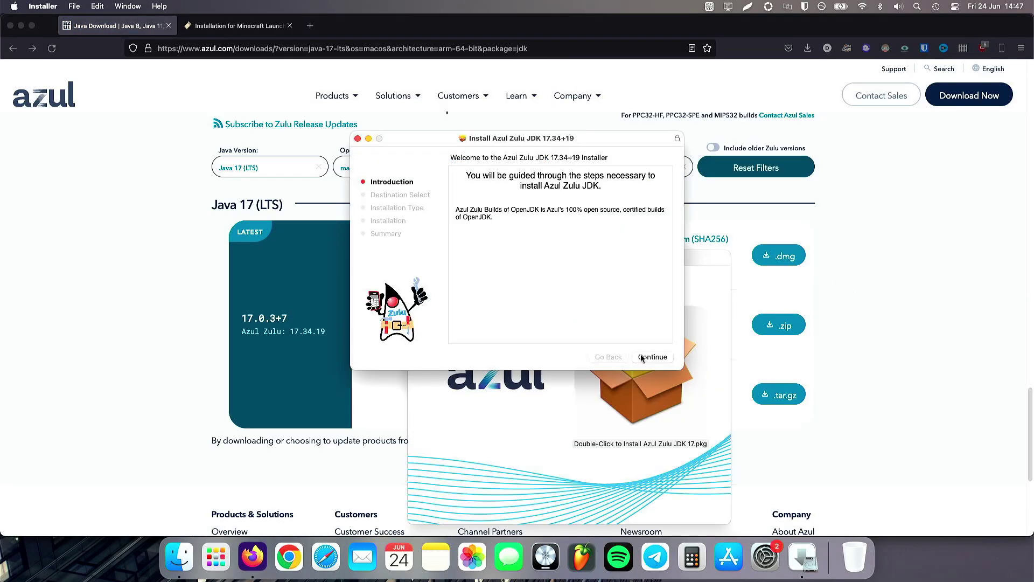
click(642, 357)
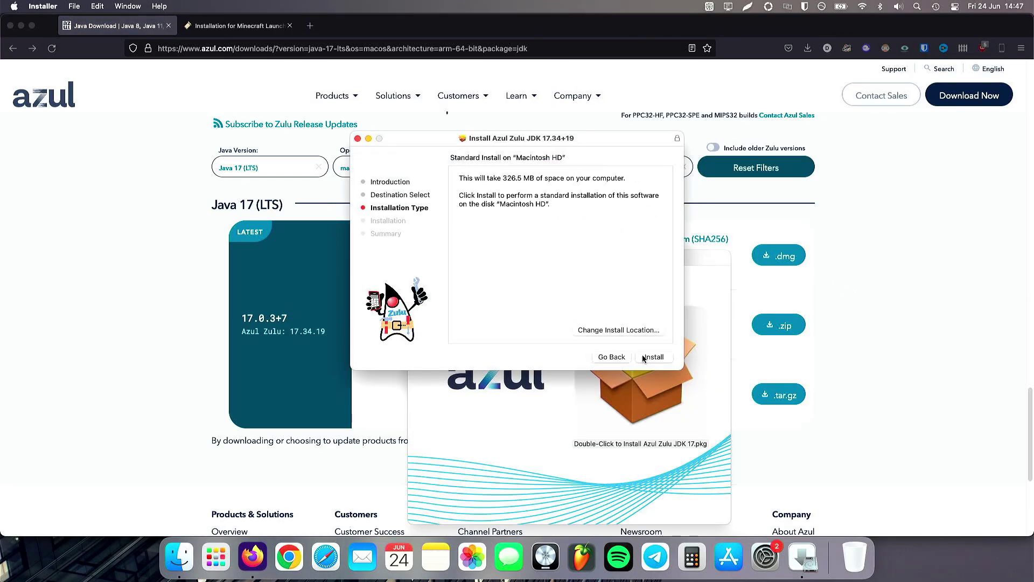
click(643, 357)
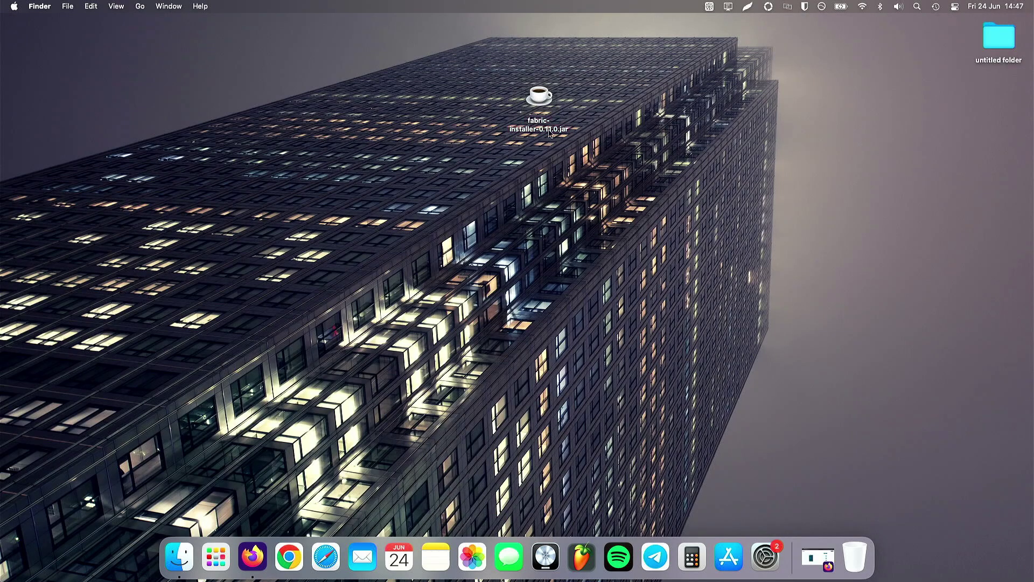
- Install Fabric Loader 0.14.8 for Minecraft 1.19 from fabric-installer-0.11.0.jar, then start a new Firefox tab
double_click(535, 89)
click(512, 221)
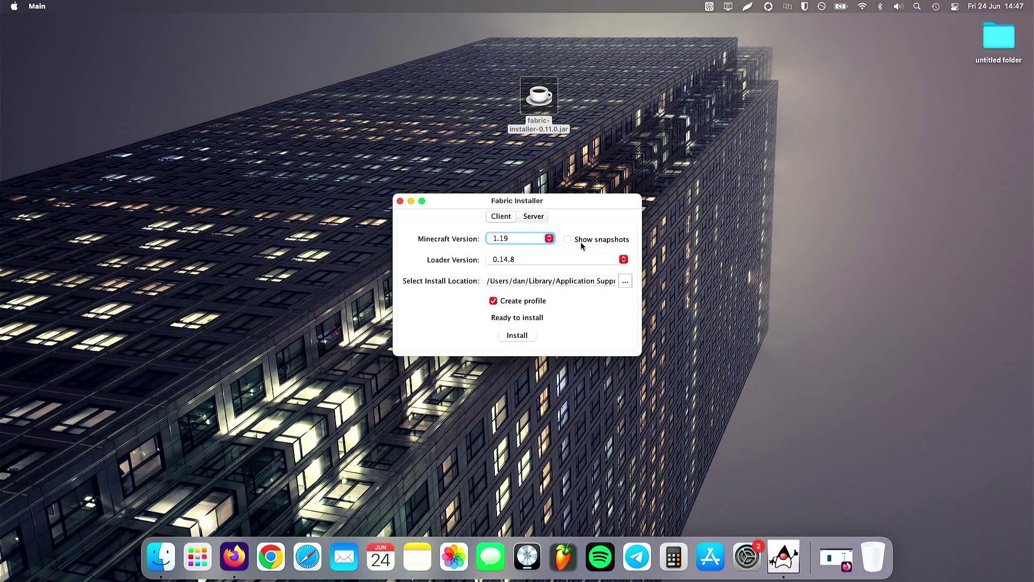
click(520, 340)
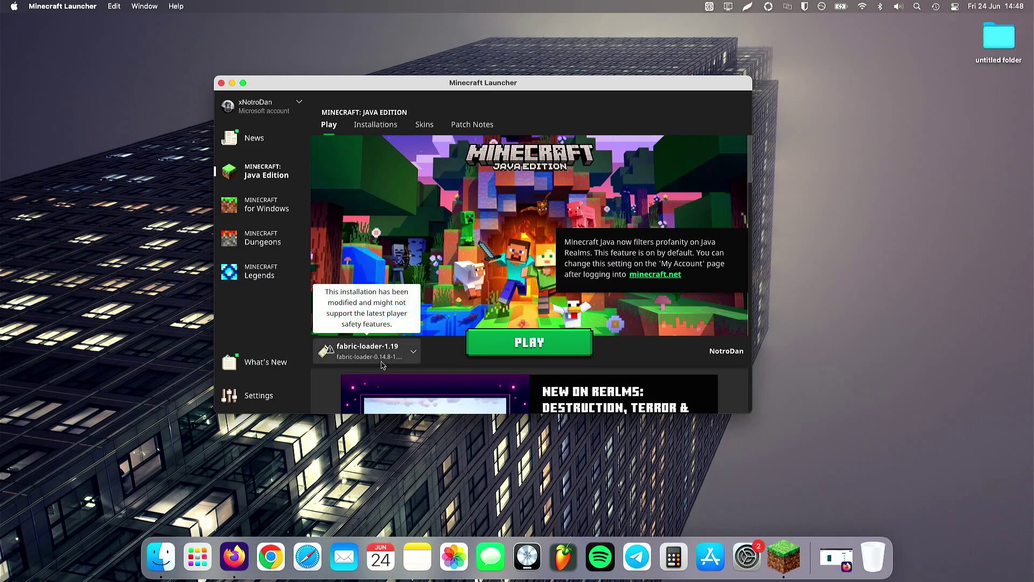
click(836, 557)
click(310, 26)
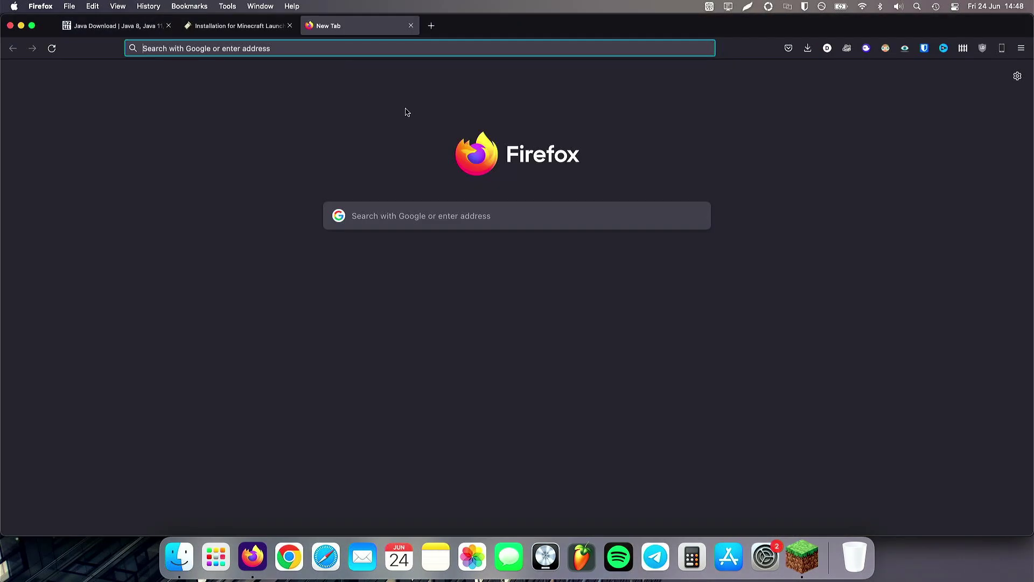
- Search 'sodium mod' and download the sodium-fabric-mc1.19 jar from CurseForge, then minimize Firefox
text(sodium)
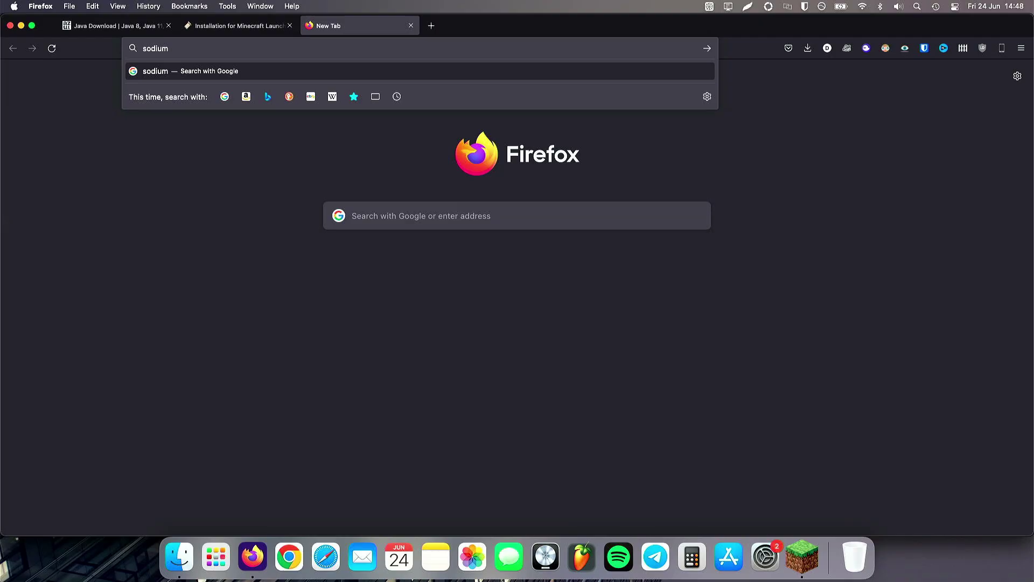
text( mod)
key(Return)
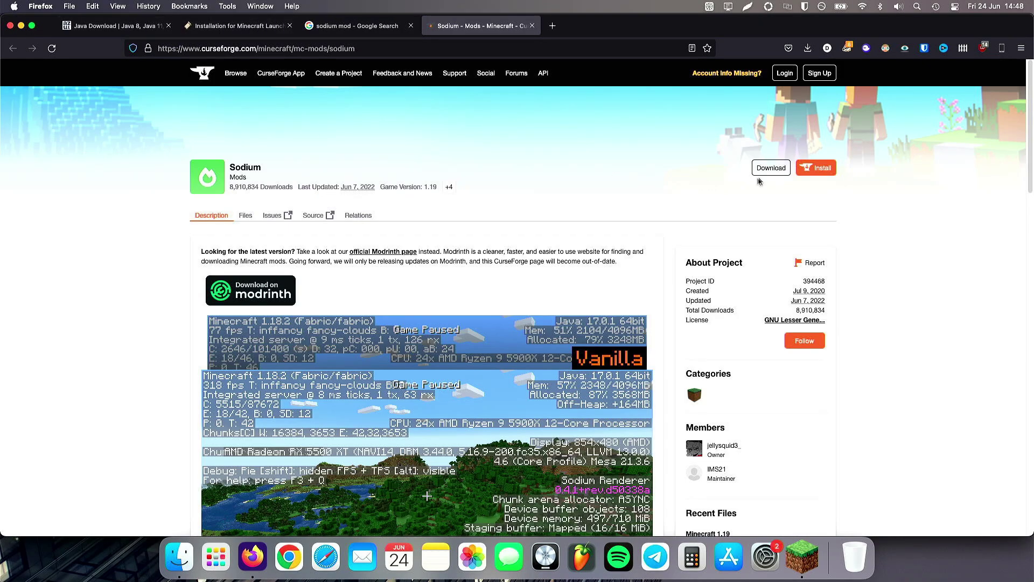
click(771, 169)
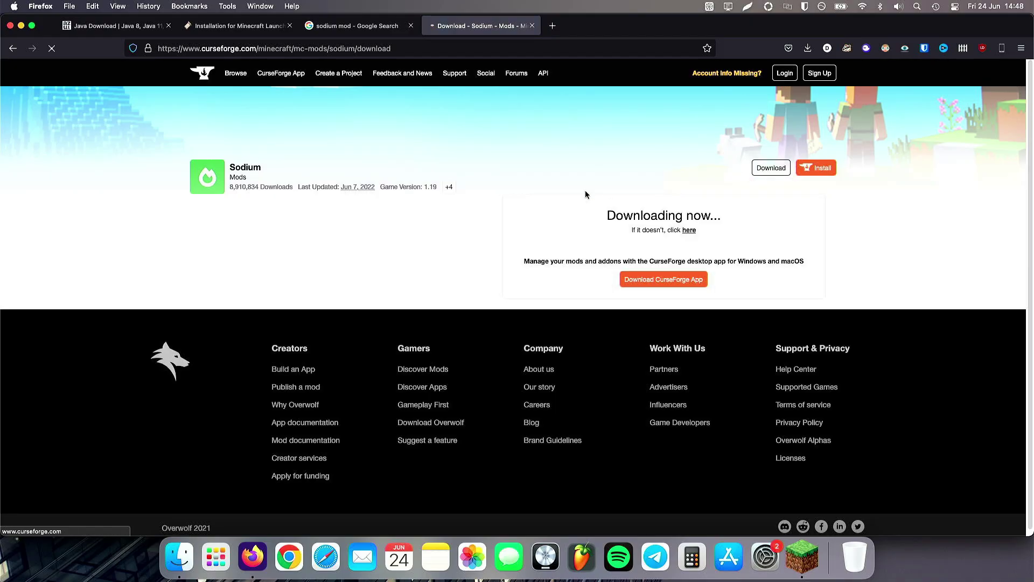
key(super+m)
drag(455, 93, 426, 100)
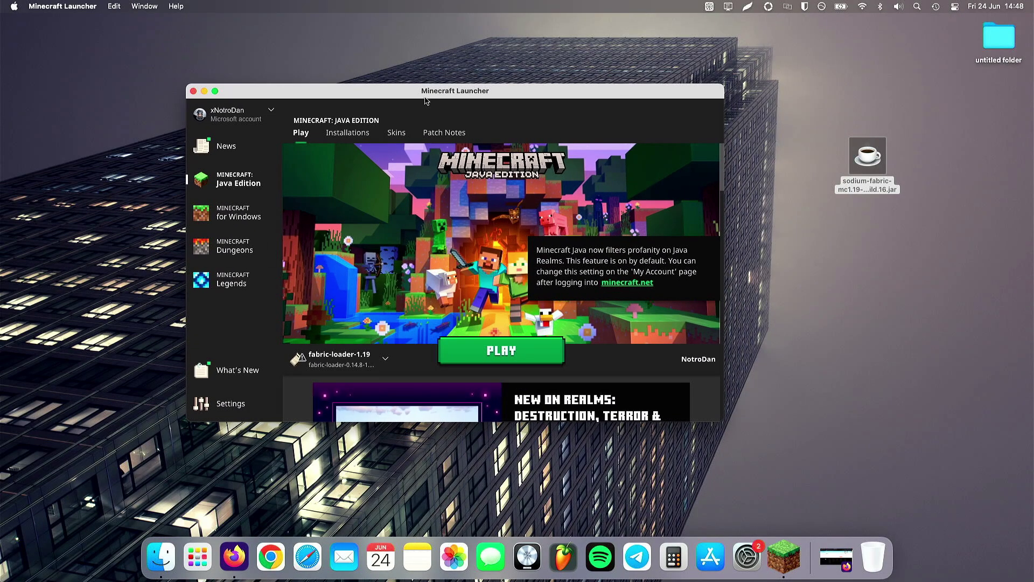
- In Finder, go to Library > Application Support > minecraft
click(161, 560)
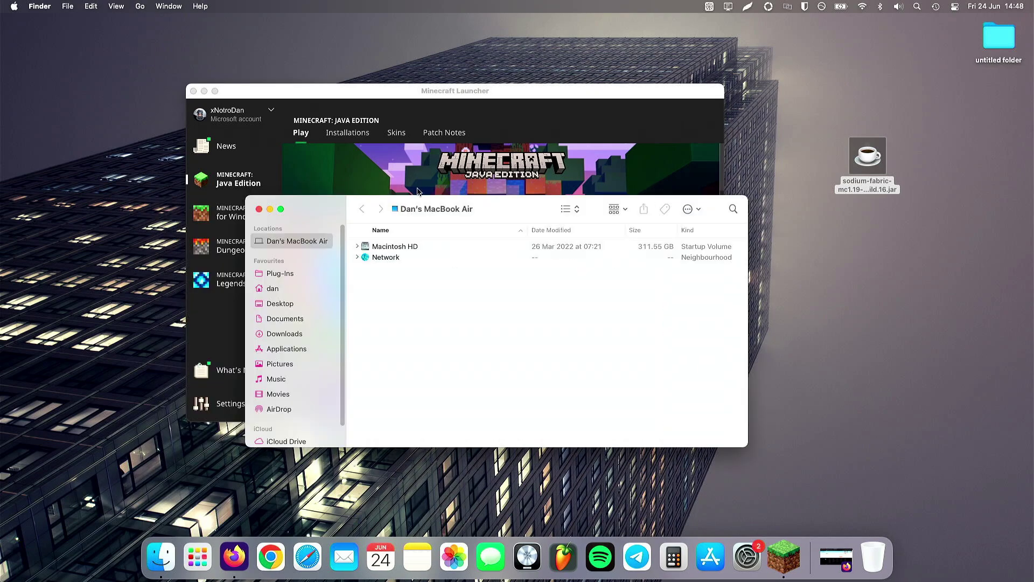
click(140, 6)
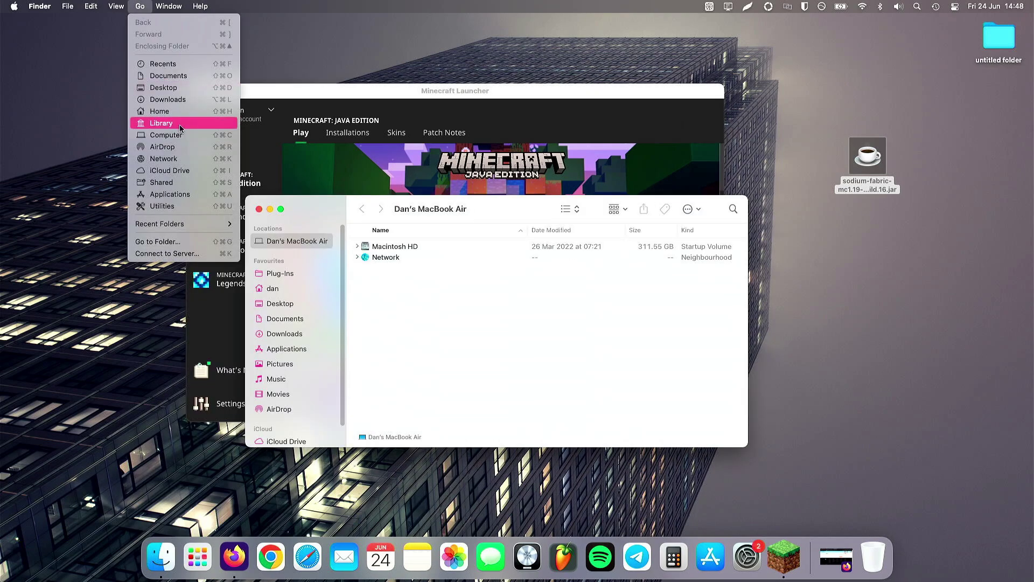
click(181, 127)
double_click(418, 268)
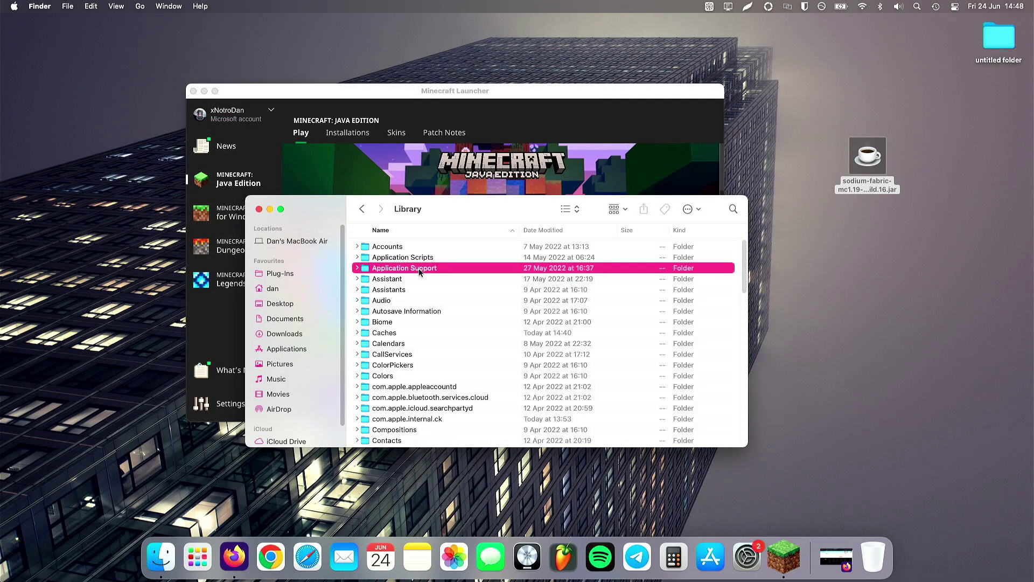
scroll(446, 296, down, 10)
double_click(389, 392)
scroll(462, 354, down, 5)
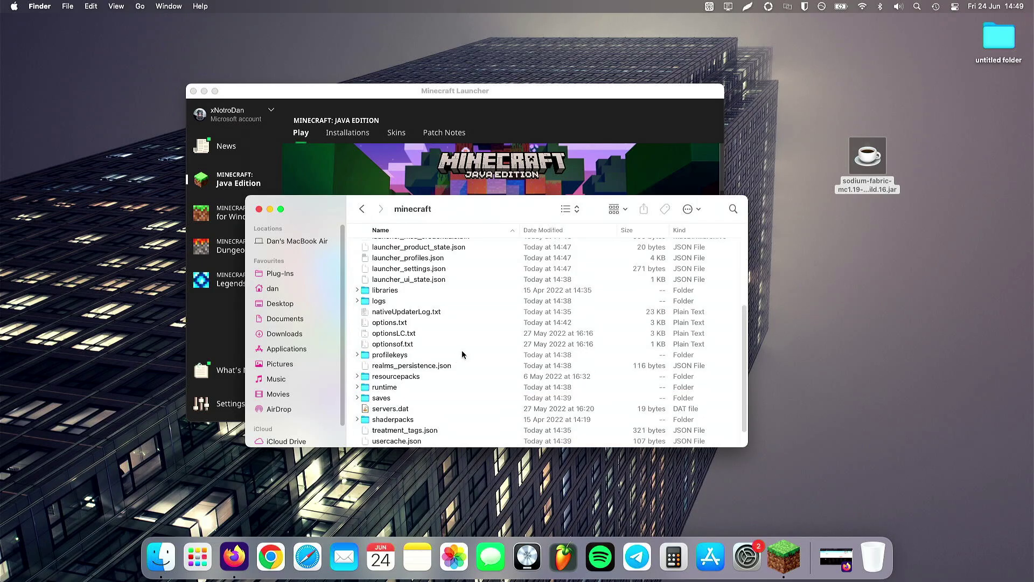
scroll(429, 352, up, 5)
drag(474, 208, 492, 142)
scroll(465, 308, down, 5)
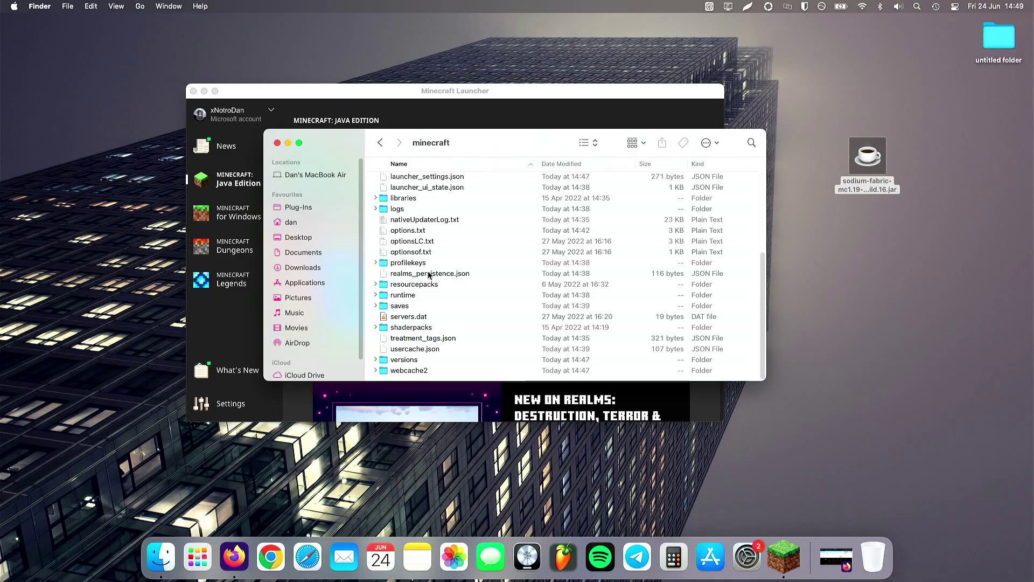
scroll(445, 289, up, 5)
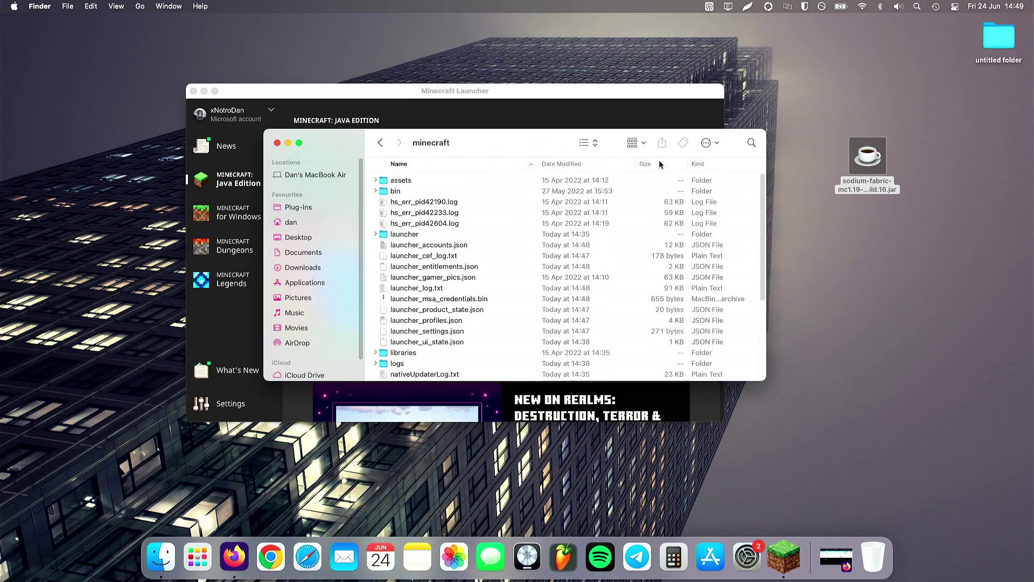
- Create a new folder named 'mods' inside minecraft and open it
click(708, 142)
click(722, 159)
text(mods)
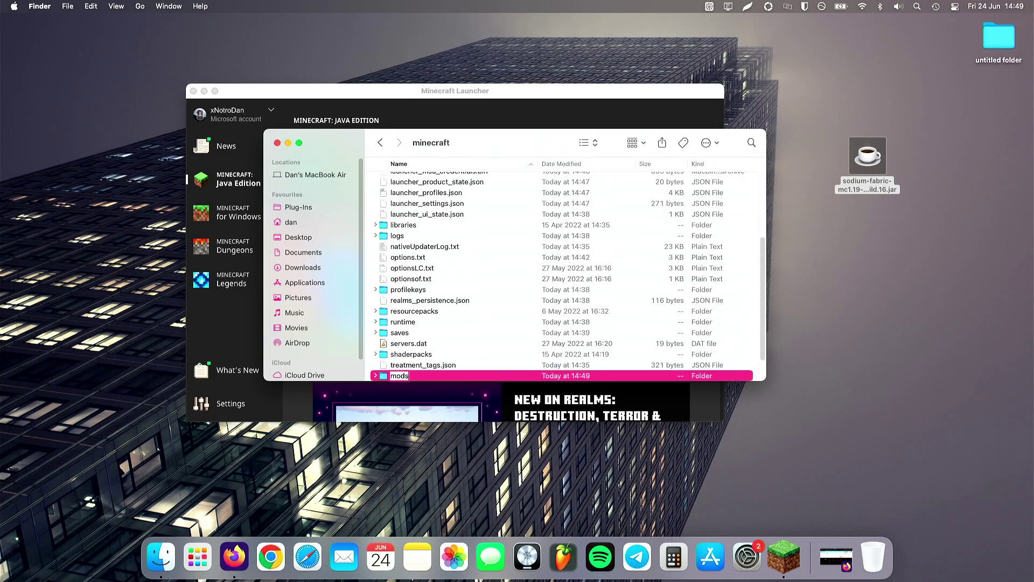
key(Return)
double_click(539, 240)
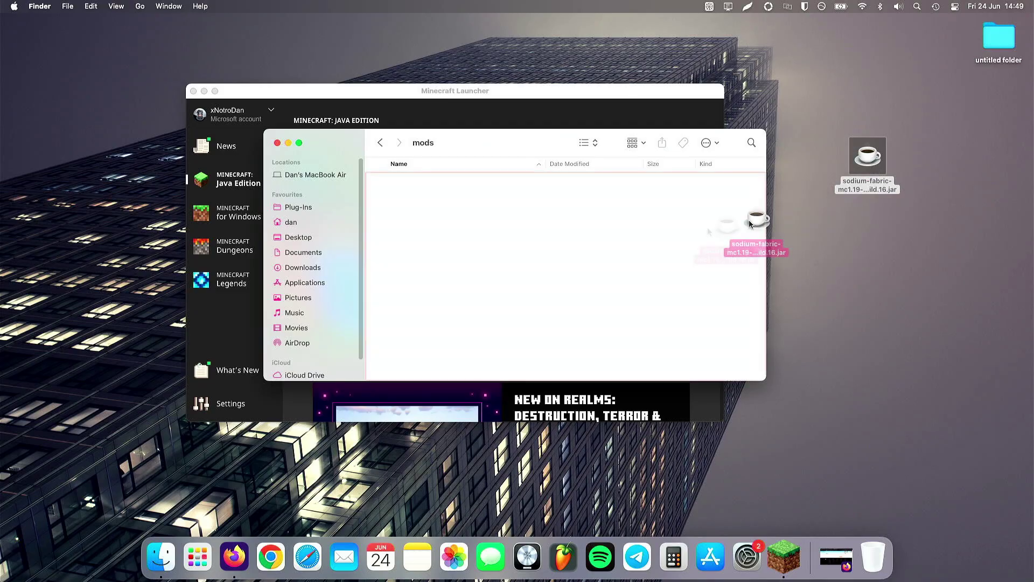